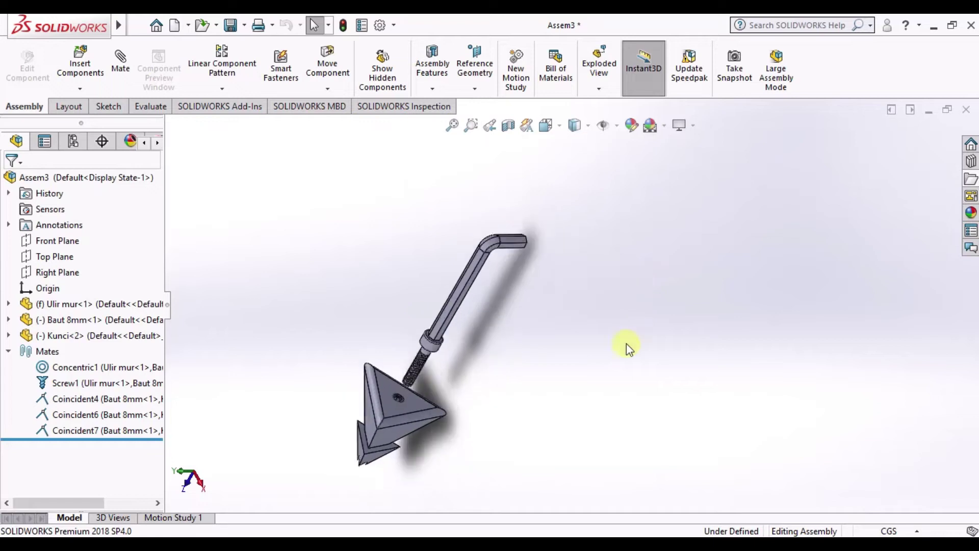
Turn the L hex key repeatedly around the bolt to screw the bolt into the wall anchor.
{"action": "left_click", "coordinate": [488, 223]}
{"action": "mouse_move", "coordinate": [487, 226]}
{"action": "left_mouse_down"}
{"action": "mouse_move", "coordinate": [377, 270]}
{"action": "mouse_move", "coordinate": [507, 170]}
{"action": "left_mouse_up"}
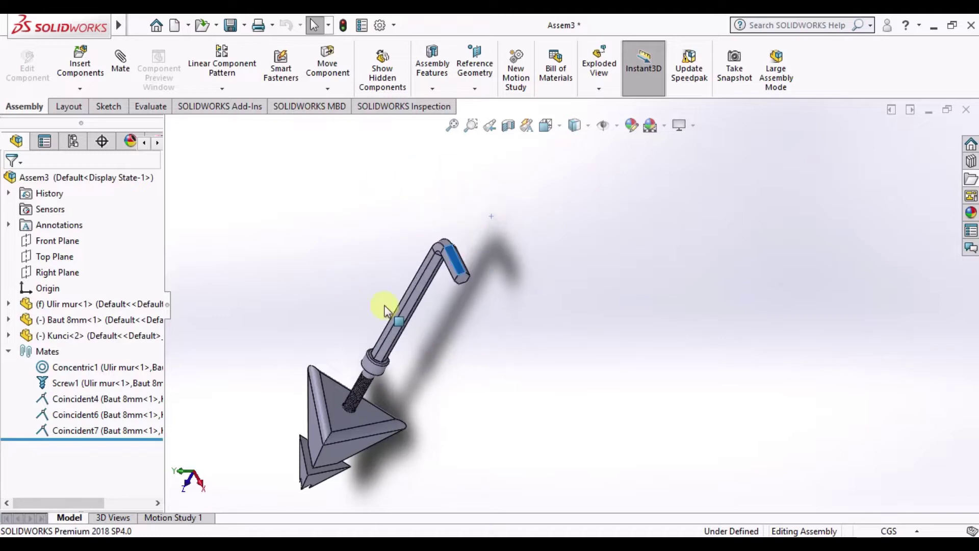
{"action": "left_click_drag", "start_coordinate": [468, 194], "coordinate": [426, 388]}
{"action": "mouse_move", "coordinate": [363, 356]}
{"action": "left_mouse_down"}
{"action": "mouse_move", "coordinate": [507, 248]}
{"action": "mouse_move", "coordinate": [304, 264]}
{"action": "mouse_move", "coordinate": [340, 246]}
{"action": "left_mouse_up"}
{"action": "mouse_move", "coordinate": [466, 401]}
{"action": "left_mouse_down"}
{"action": "mouse_move", "coordinate": [392, 259]}
{"action": "mouse_move", "coordinate": [534, 311]}
{"action": "left_mouse_up"}
{"action": "left_click_drag", "start_coordinate": [413, 217], "coordinate": [540, 357]}
{"action": "mouse_move", "coordinate": [469, 223]}
{"action": "left_mouse_down"}
{"action": "mouse_move", "coordinate": [497, 379]}
{"action": "mouse_move", "coordinate": [440, 199]}
{"action": "mouse_move", "coordinate": [535, 280]}
{"action": "left_mouse_up"}
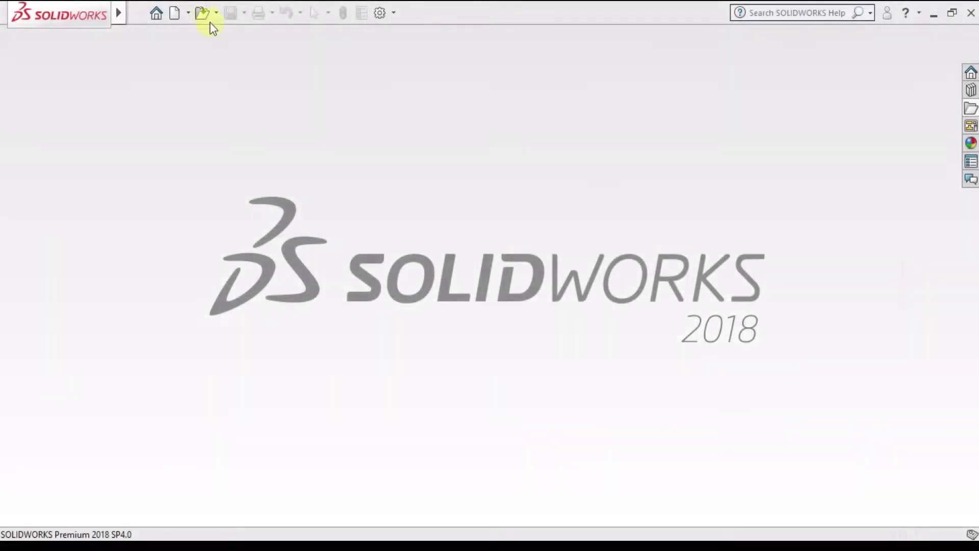
Create a new Assembly document.
{"action": "left_click", "coordinate": [169, 14]}
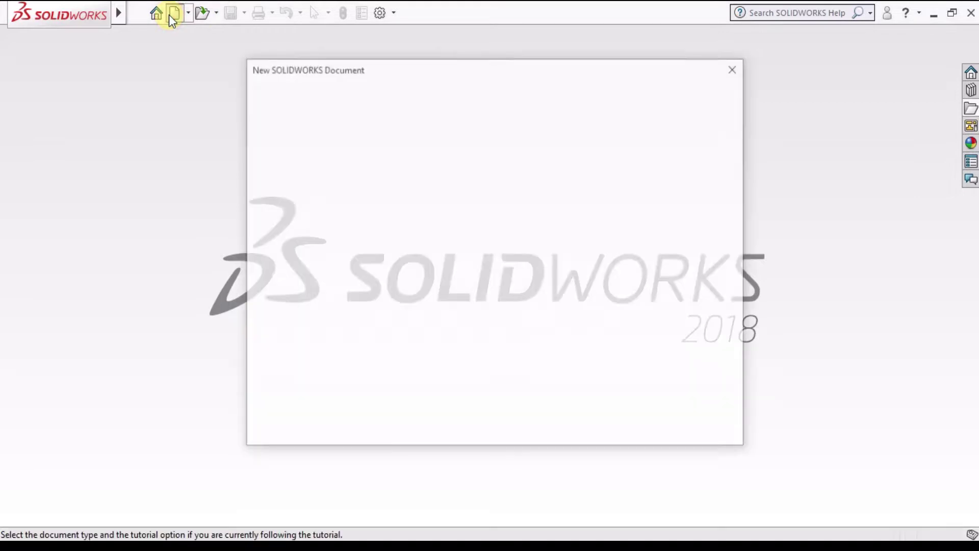
{"action": "left_click", "coordinate": [297, 211]}
{"action": "left_click", "coordinate": [479, 223]}
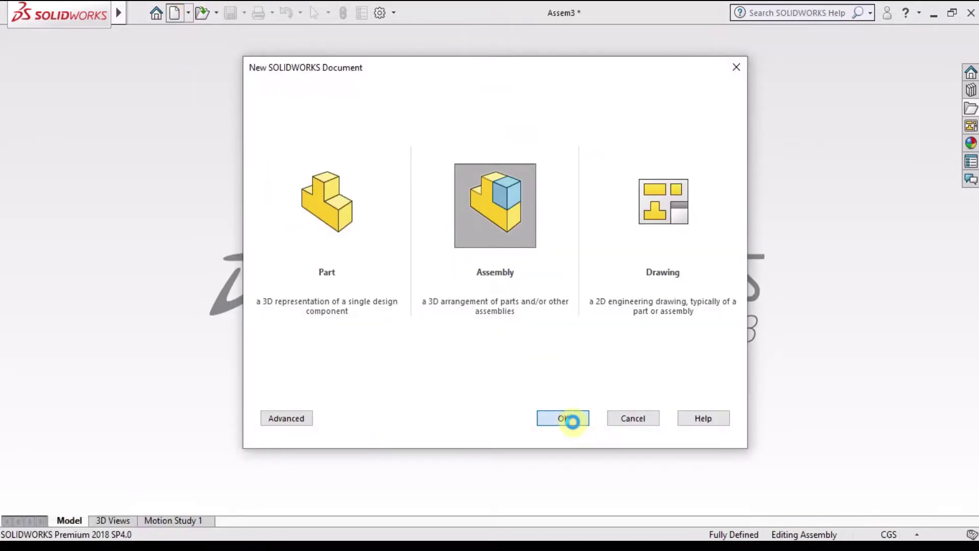
{"action": "left_click", "coordinate": [572, 422]}
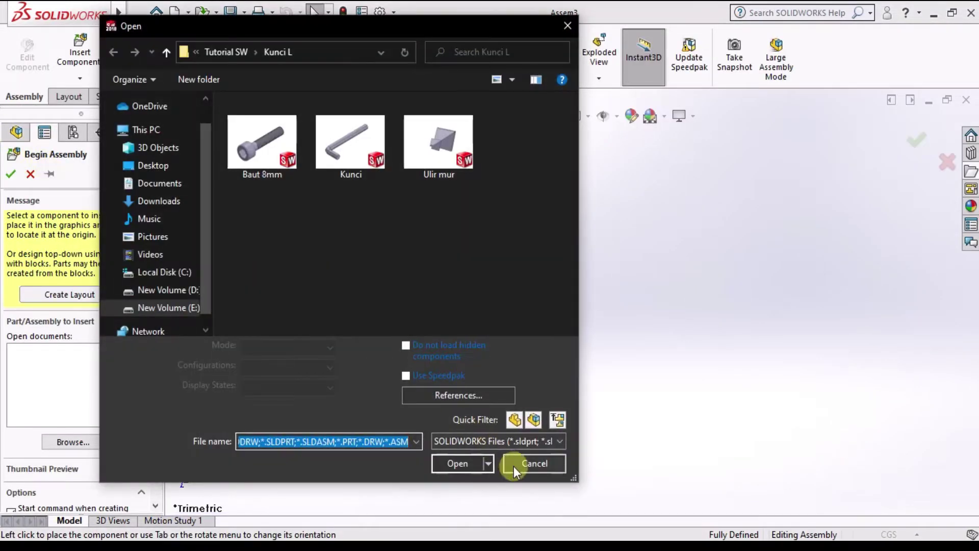
Place the Ulir mur wall anchor part as the first assembly component.
{"action": "left_click", "coordinate": [420, 154]}
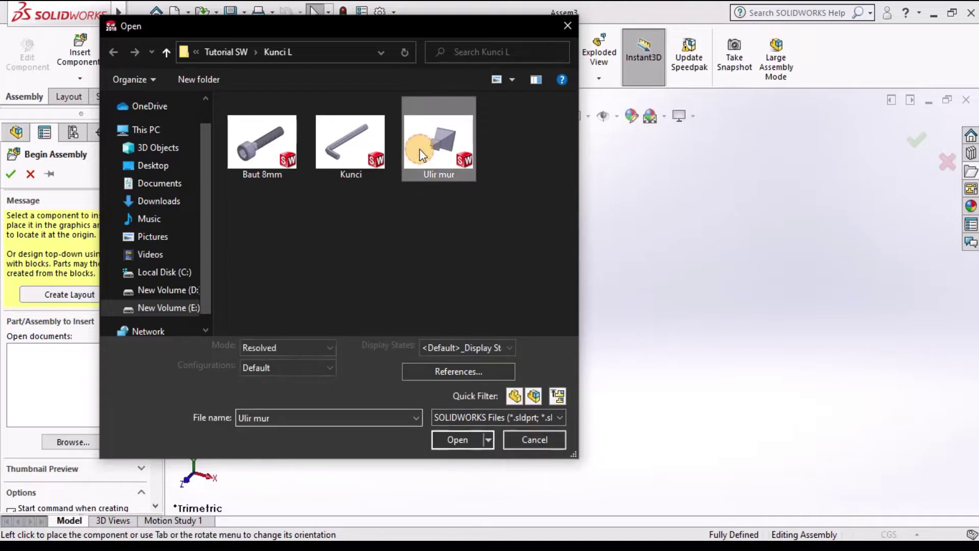
{"action": "left_click", "coordinate": [458, 440]}
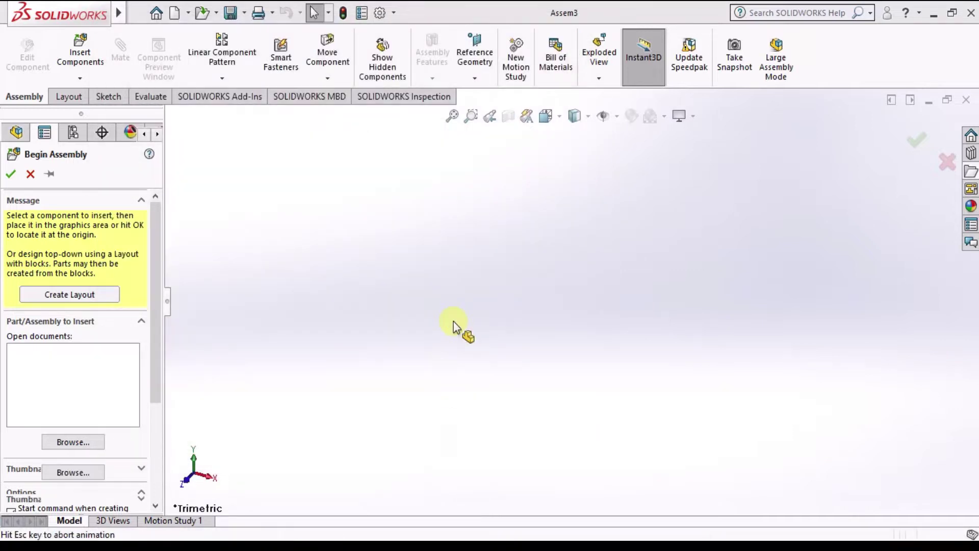
{"action": "mouse_move", "coordinate": [442, 315]}
{"action": "middle_mouse_down"}
{"action": "mouse_move", "coordinate": [395, 370]}
{"action": "mouse_move", "coordinate": [470, 284]}
{"action": "mouse_move", "coordinate": [467, 308]}
{"action": "middle_mouse_up"}
{"action": "scroll", "coordinate": [468, 326], "scroll_direction": "down", "scroll_amount": 2}
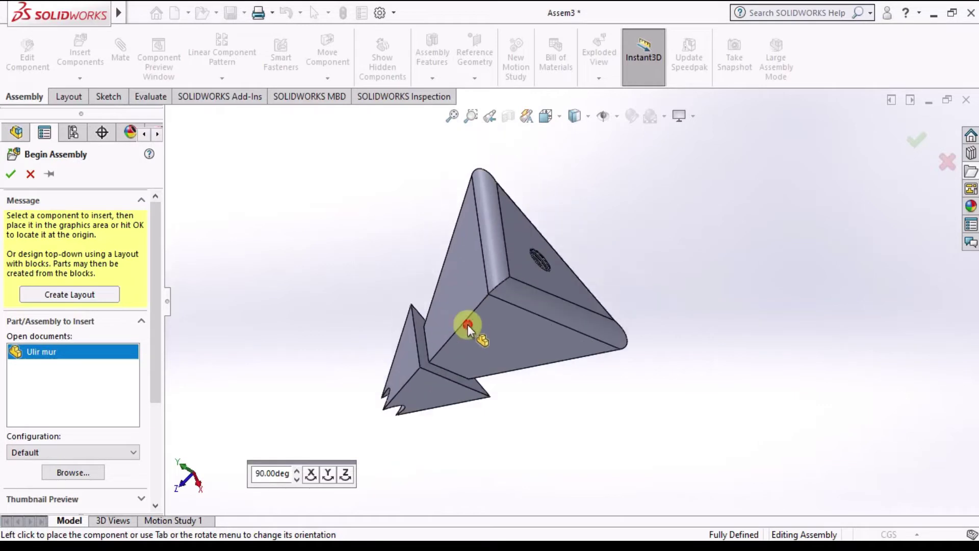
{"action": "left_click", "coordinate": [467, 325]}
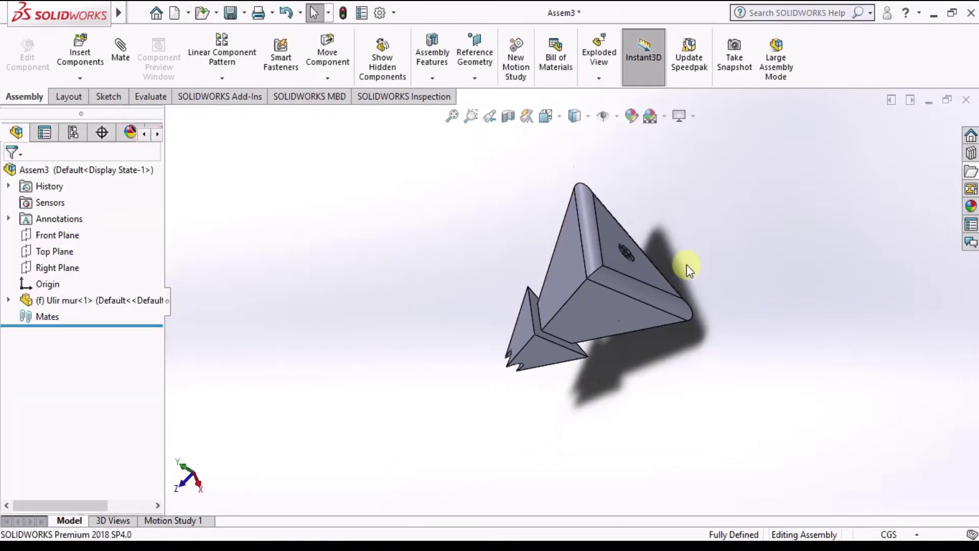
Insert the Baut 8mm bolt part and drop it to the right of the anchor.
{"action": "left_click", "coordinate": [91, 42]}
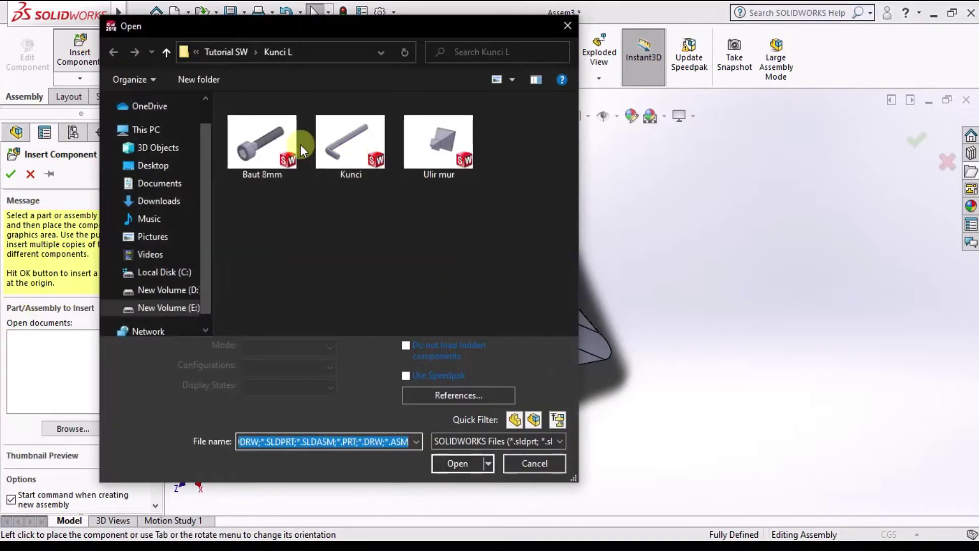
{"action": "left_click", "coordinate": [302, 150]}
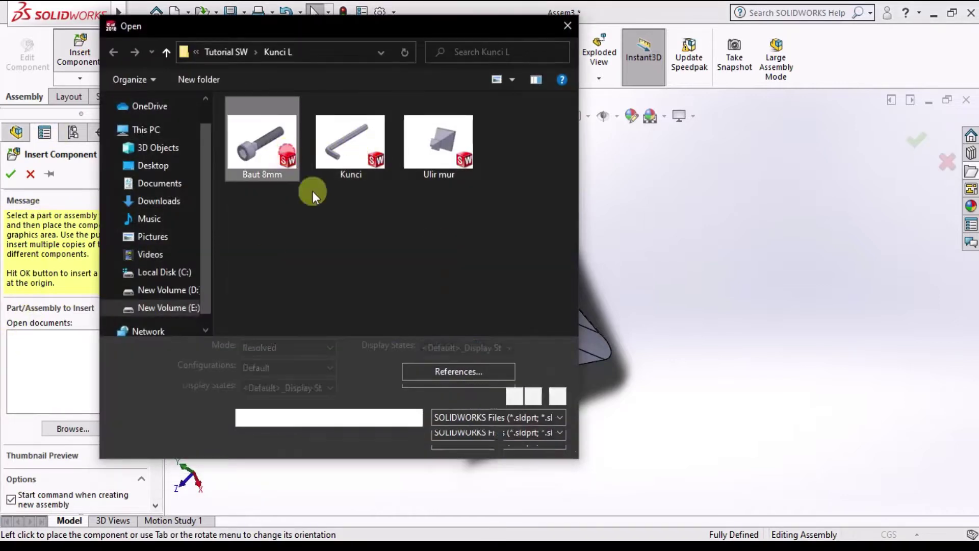
{"action": "left_click", "coordinate": [458, 463]}
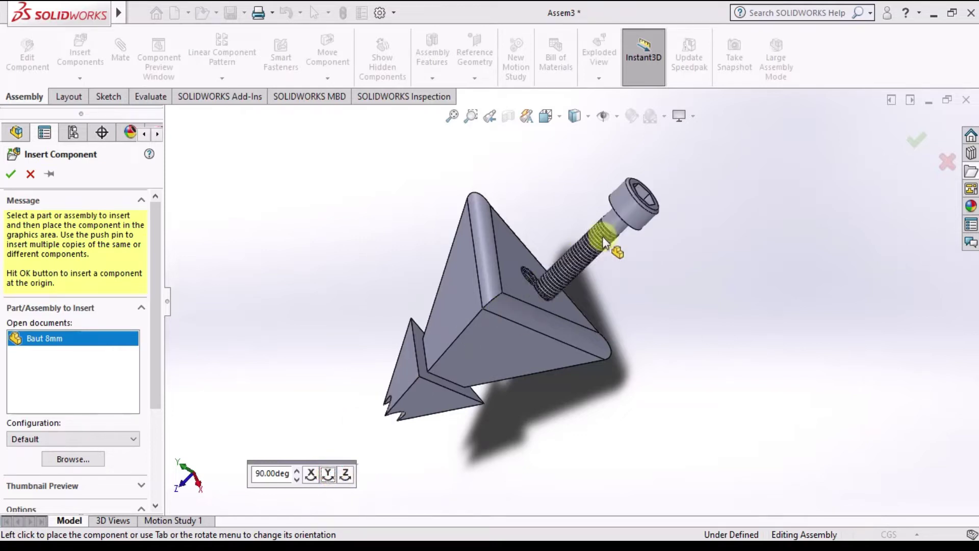
{"action": "left_click", "coordinate": [616, 222]}
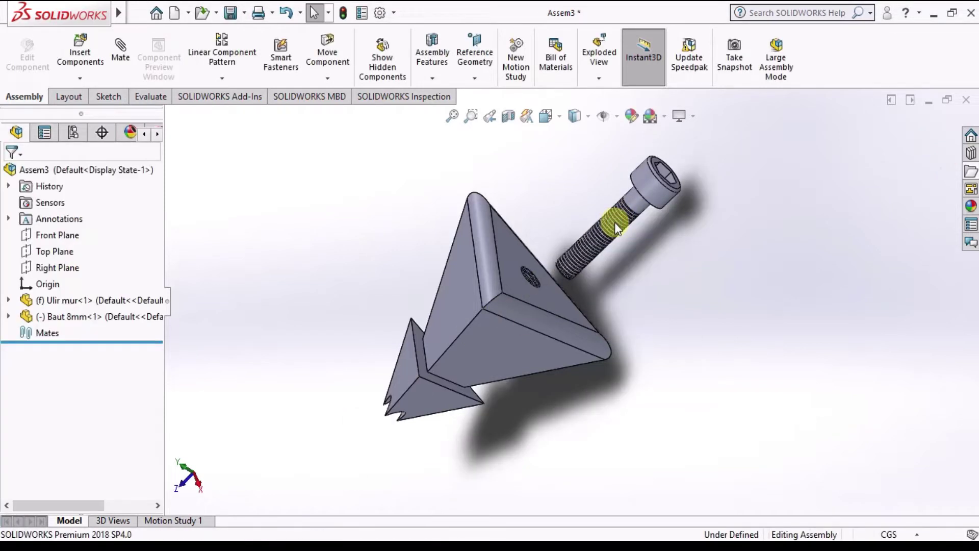
{"action": "middle_click_drag", "start_coordinate": [675, 283], "coordinate": [610, 240]}
{"action": "middle_click_drag", "start_coordinate": [534, 240], "coordinate": [653, 387]}
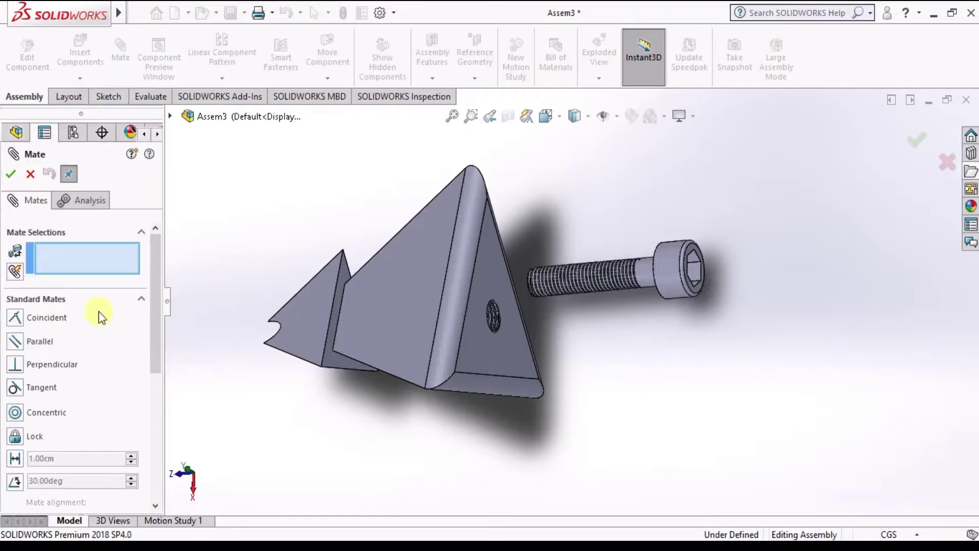
Mate the anchor hole's thread face concentric with the bolt's thread face.
{"action": "scroll", "coordinate": [497, 331], "scroll_direction": "down", "scroll_amount": 2}
{"action": "scroll", "coordinate": [479, 329], "scroll_direction": "down", "scroll_amount": 2}
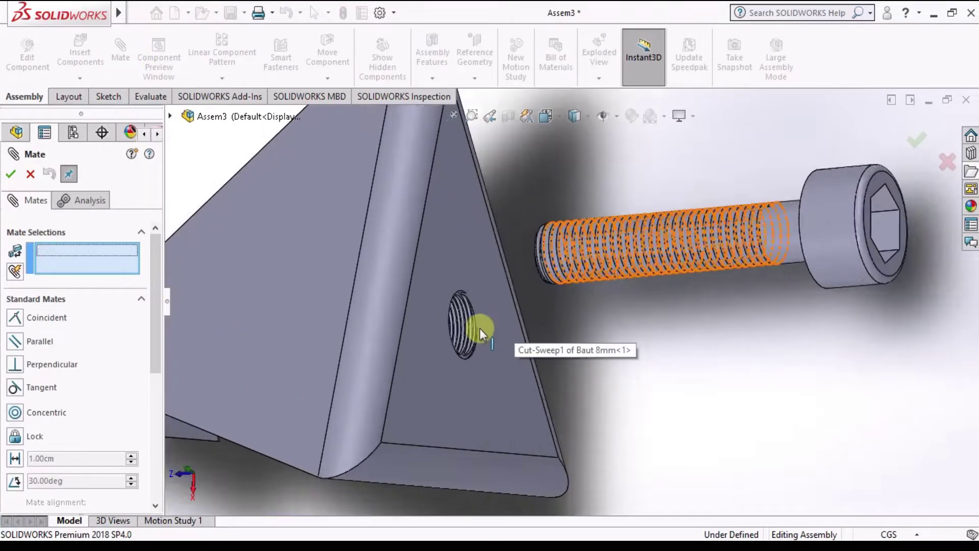
{"action": "scroll", "coordinate": [477, 318], "scroll_direction": "down", "scroll_amount": 3}
{"action": "scroll", "coordinate": [476, 318], "scroll_direction": "down", "scroll_amount": 3}
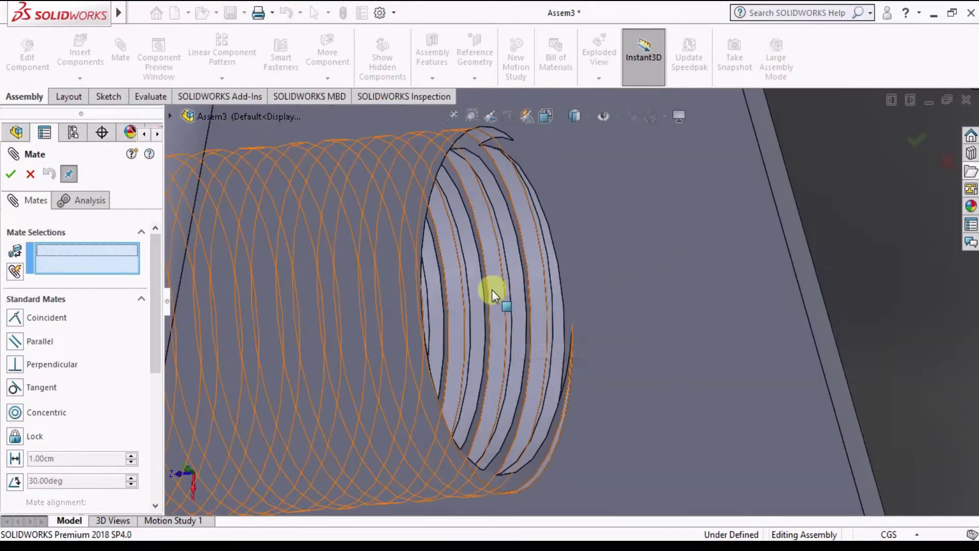
{"action": "left_click", "coordinate": [477, 294]}
{"action": "scroll", "coordinate": [485, 294], "scroll_direction": "up", "scroll_amount": 2}
{"action": "scroll", "coordinate": [613, 222], "scroll_direction": "up", "scroll_amount": 2}
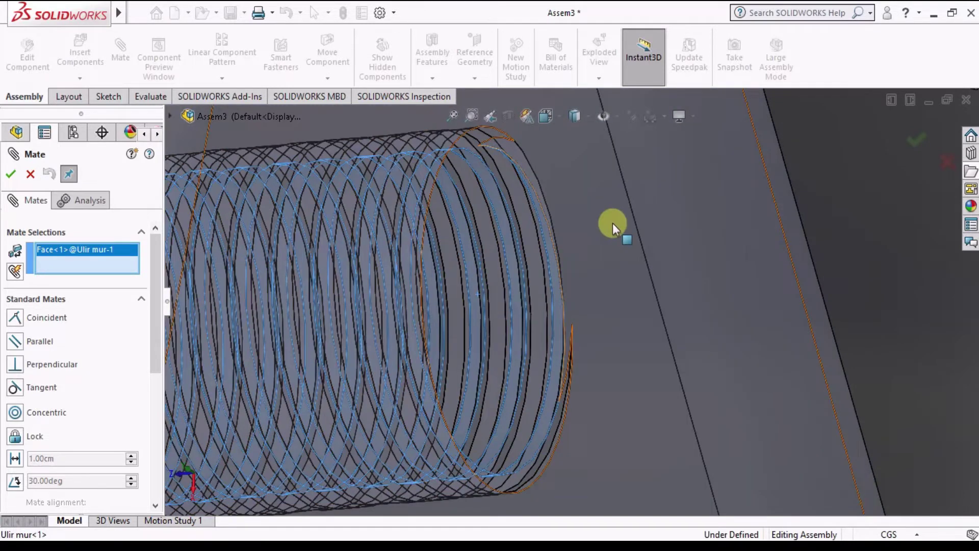
{"action": "scroll", "coordinate": [614, 221], "scroll_direction": "up", "scroll_amount": 2}
{"action": "scroll", "coordinate": [614, 222], "scroll_direction": "up", "scroll_amount": 1}
{"action": "scroll", "coordinate": [783, 191], "scroll_direction": "up", "scroll_amount": 2}
{"action": "scroll", "coordinate": [830, 256], "scroll_direction": "up", "scroll_amount": 2}
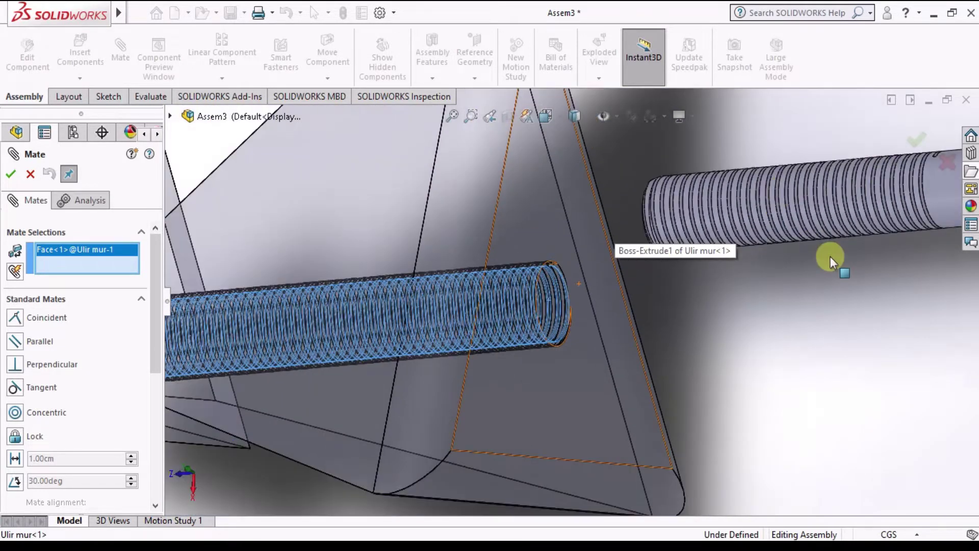
{"action": "scroll", "coordinate": [830, 256], "scroll_direction": "up", "scroll_amount": 2}
{"action": "scroll", "coordinate": [831, 256], "scroll_direction": "up", "scroll_amount": 2}
{"action": "left_click", "coordinate": [748, 231]}
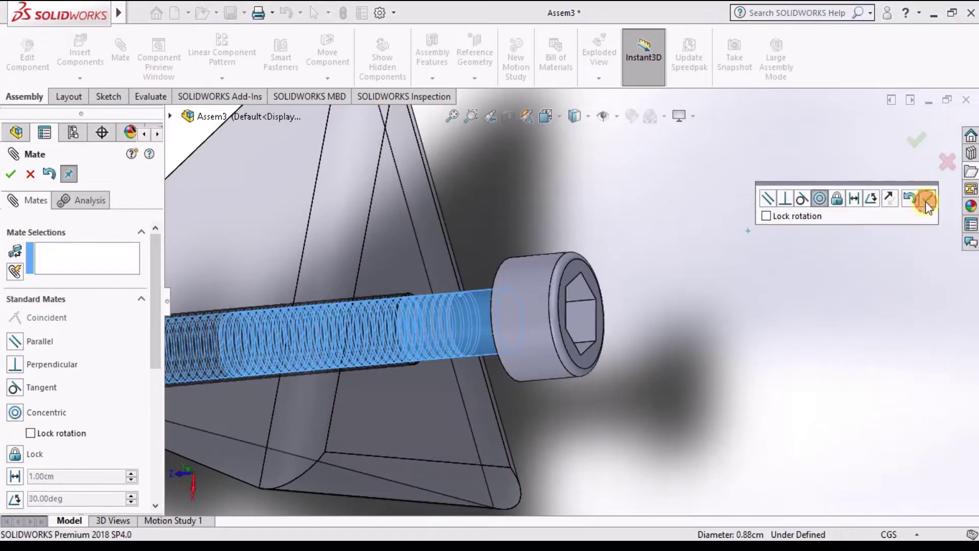
{"action": "left_click", "coordinate": [926, 200]}
Drag the bolt in and out along the hole axis to test the concentric mate.
{"action": "scroll", "coordinate": [533, 304], "scroll_direction": "up", "scroll_amount": 2}
{"action": "scroll", "coordinate": [522, 314], "scroll_direction": "up", "scroll_amount": 2}
{"action": "left_click_drag", "start_coordinate": [692, 265], "coordinate": [564, 326]}
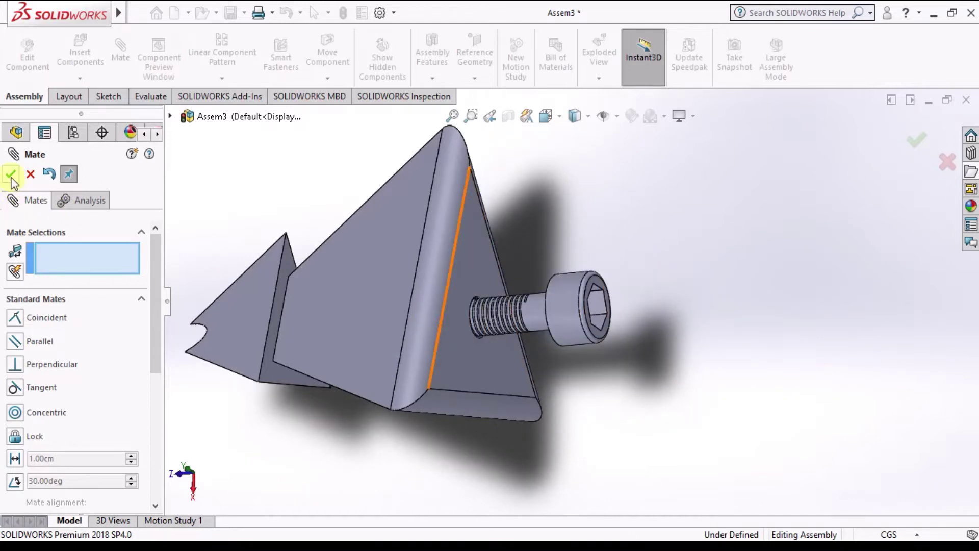
{"action": "left_click_drag", "start_coordinate": [558, 319], "coordinate": [692, 301]}
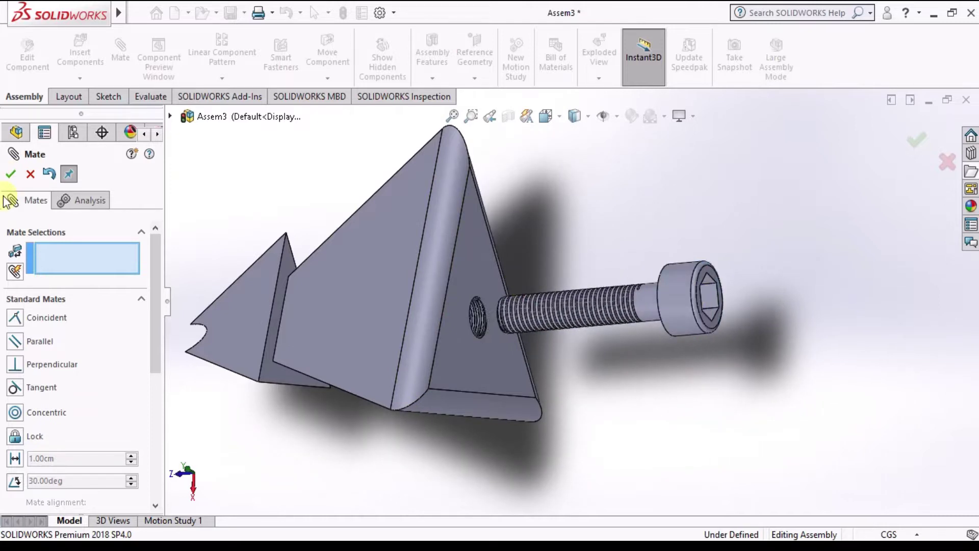
Finish the concentric mate and choose the Screw type under Mechanical Mates.
{"action": "left_click", "coordinate": [11, 177]}
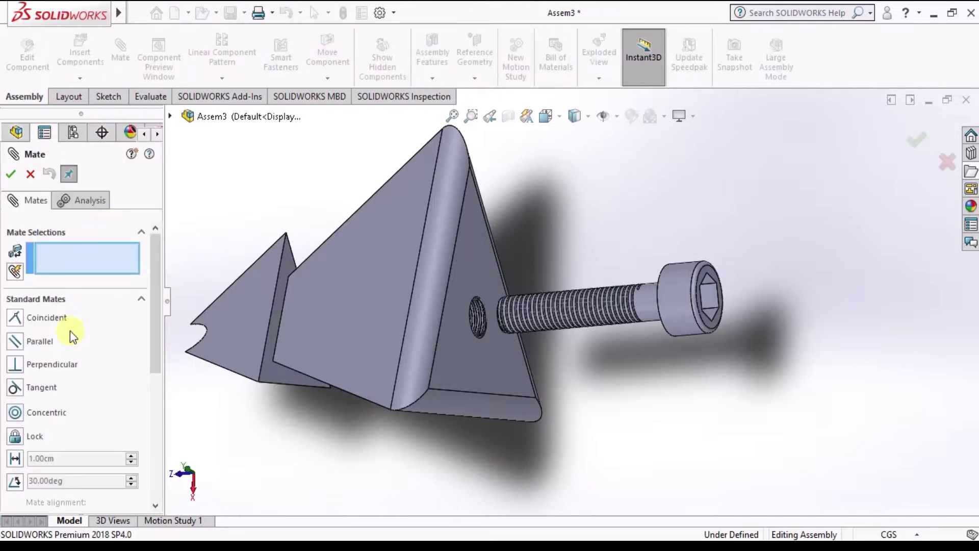
{"action": "scroll", "coordinate": [66, 368], "scroll_direction": "down", "scroll_amount": 3}
{"action": "scroll", "coordinate": [124, 256], "scroll_direction": "up", "scroll_amount": 3}
{"action": "left_click", "coordinate": [140, 299]}
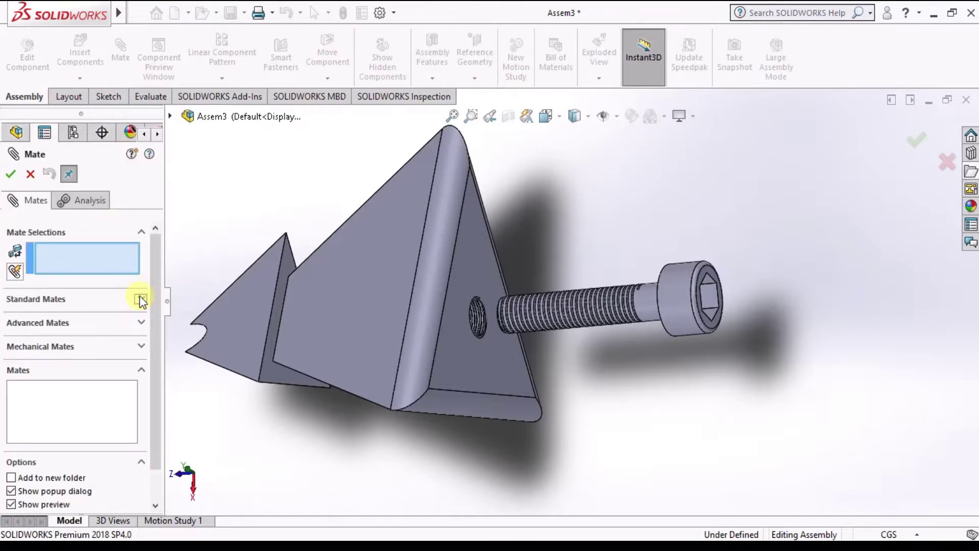
{"action": "left_click", "coordinate": [141, 346]}
{"action": "left_click", "coordinate": [25, 356]}
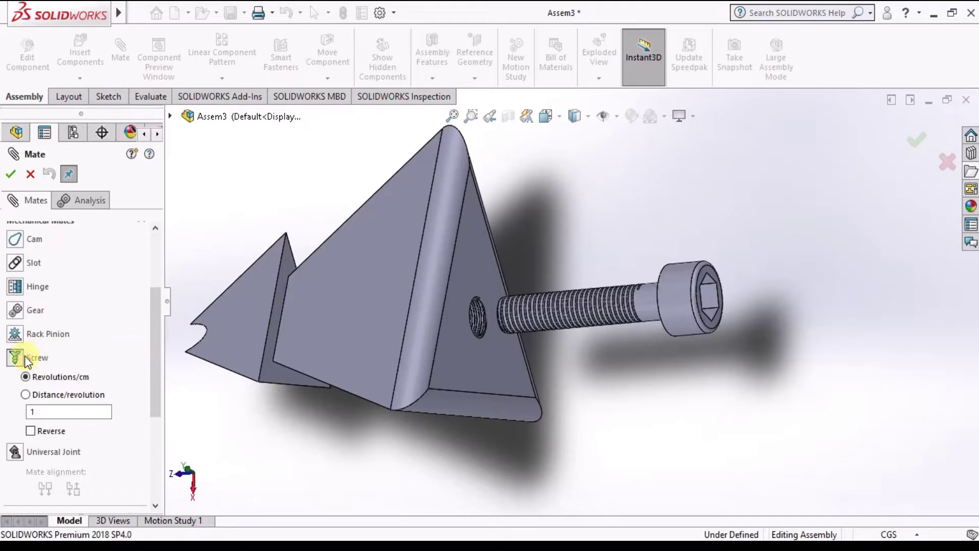
Screw-mate the bolt and hole thread faces at 1 revolution/cm, reversed.
{"action": "scroll", "coordinate": [498, 309], "scroll_direction": "down", "scroll_amount": 2}
{"action": "scroll", "coordinate": [491, 322], "scroll_direction": "down", "scroll_amount": 2}
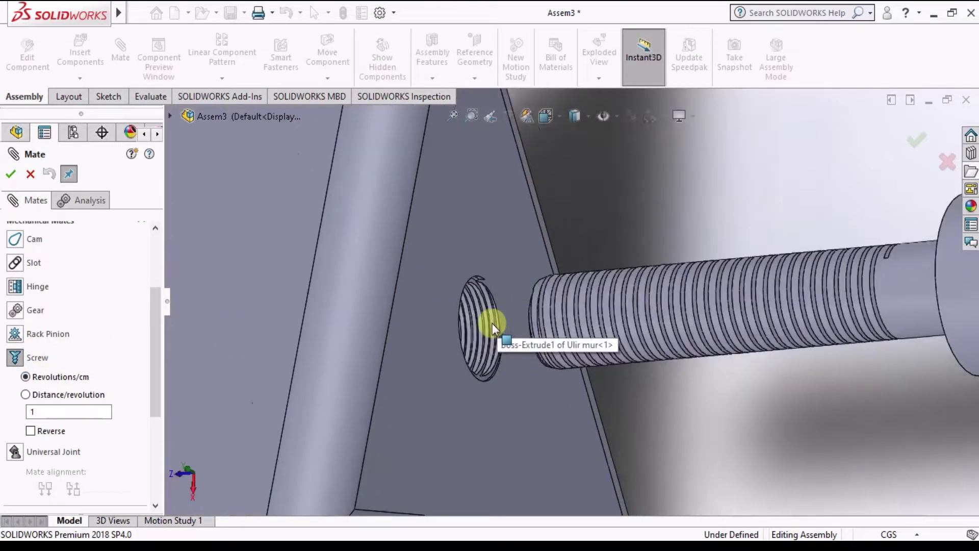
{"action": "scroll", "coordinate": [561, 314], "scroll_direction": "down", "scroll_amount": 3}
{"action": "scroll", "coordinate": [565, 312], "scroll_direction": "down", "scroll_amount": 2}
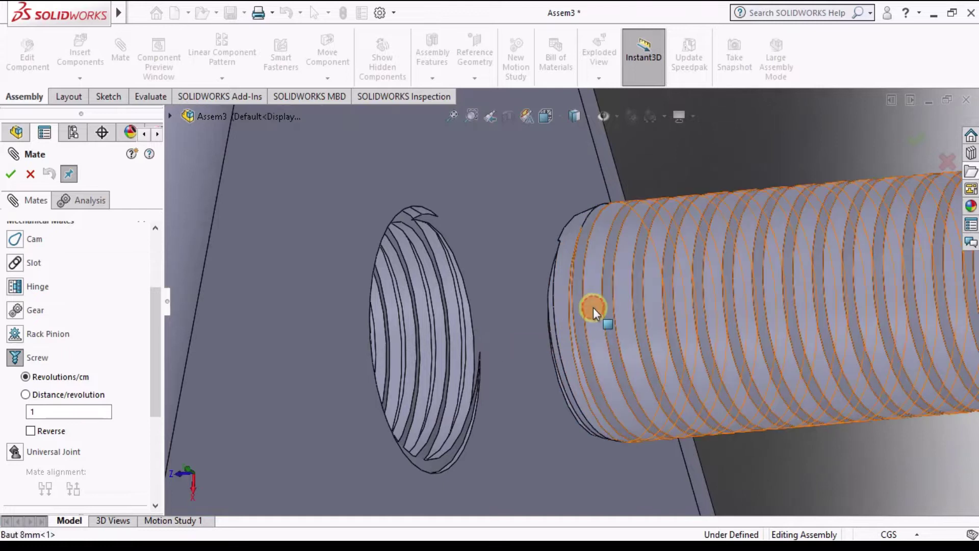
{"action": "left_click", "coordinate": [593, 307]}
{"action": "scroll", "coordinate": [438, 341], "scroll_direction": "down", "scroll_amount": 2}
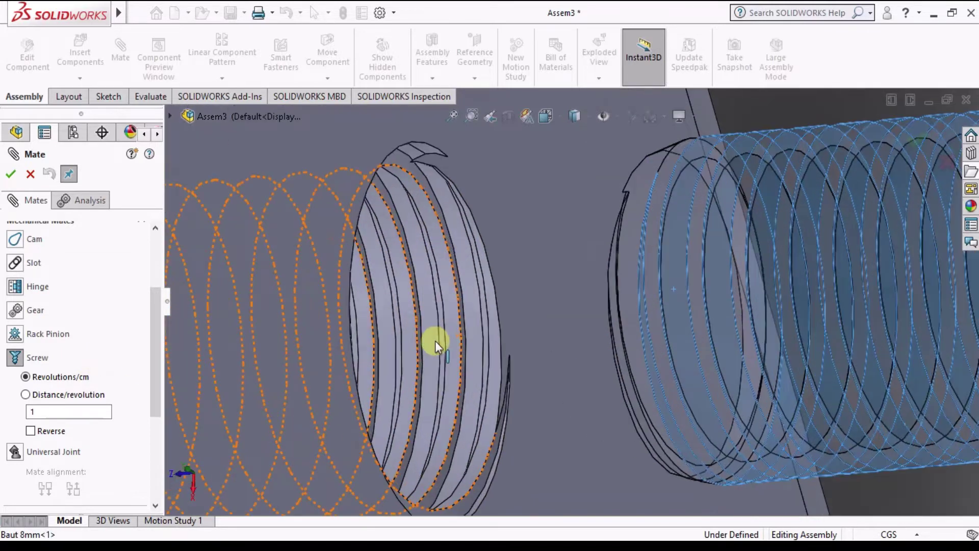
{"action": "left_click", "coordinate": [408, 345]}
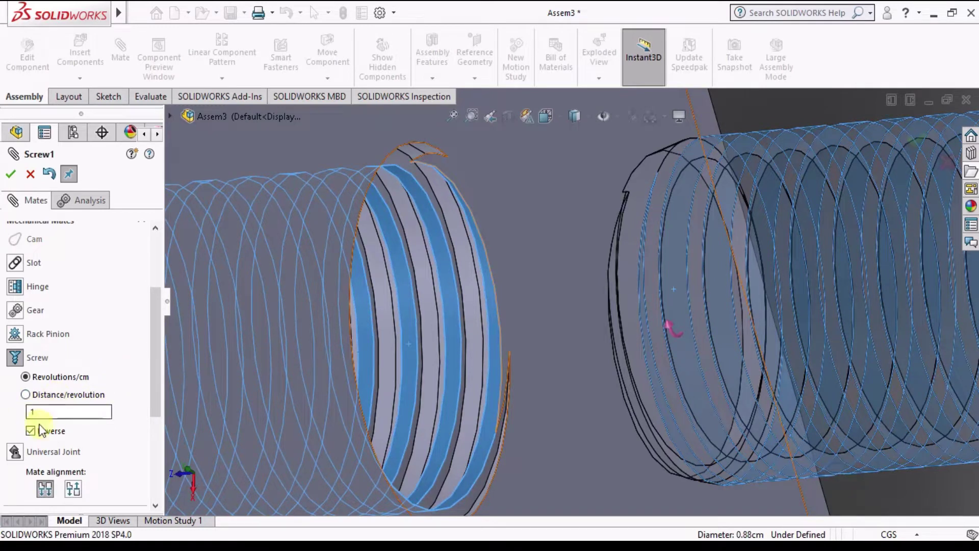
{"action": "scroll", "coordinate": [642, 356], "scroll_direction": "up", "scroll_amount": 2}
{"action": "scroll", "coordinate": [642, 356], "scroll_direction": "up", "scroll_amount": 3}
{"action": "scroll", "coordinate": [642, 355], "scroll_direction": "up", "scroll_amount": 3}
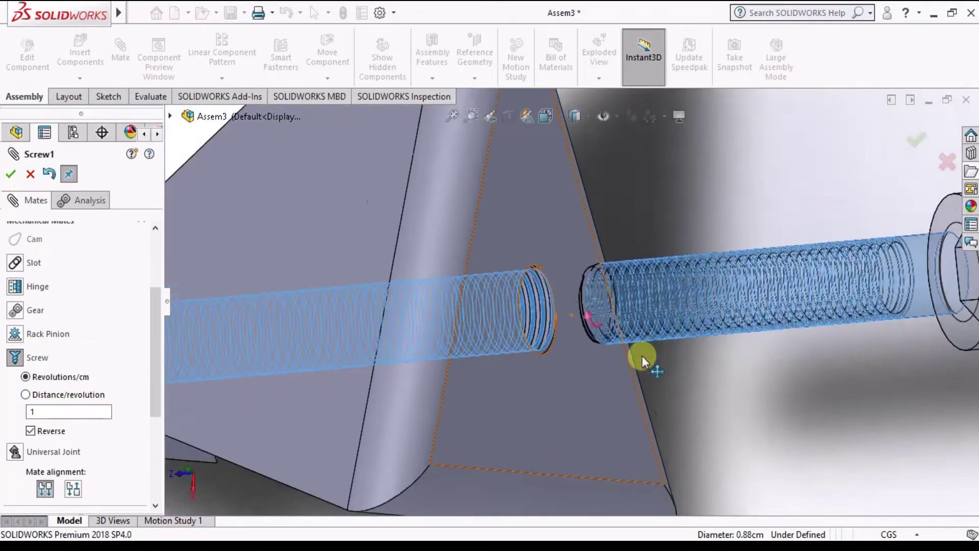
{"action": "scroll", "coordinate": [641, 356], "scroll_direction": "up", "scroll_amount": 2}
{"action": "left_click", "coordinate": [11, 175]}
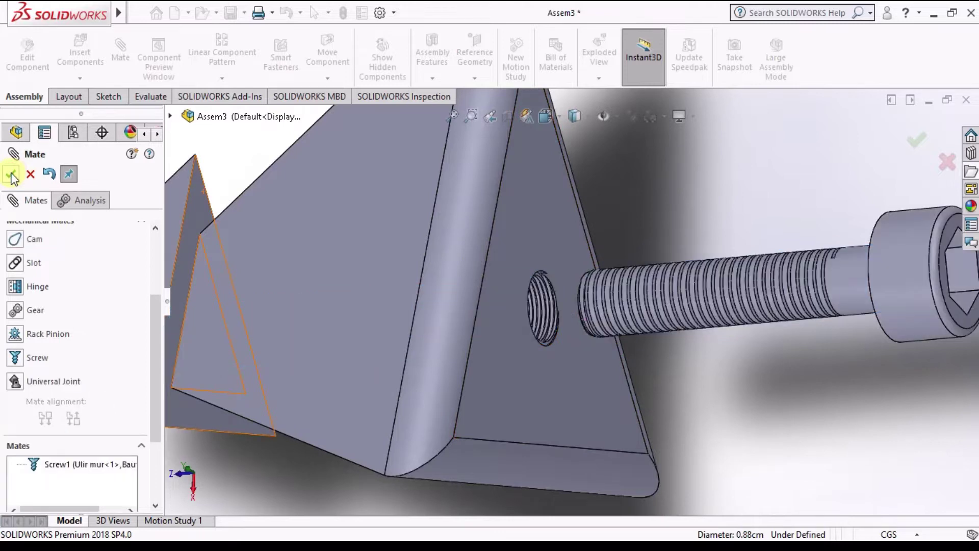
{"action": "scroll", "coordinate": [570, 252], "scroll_direction": "up", "scroll_amount": 3}
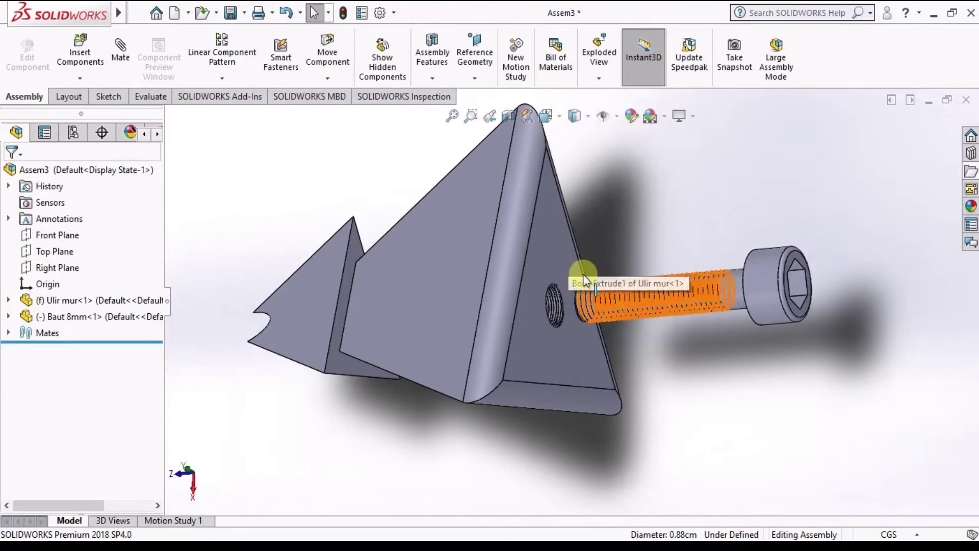
Drag the bolt outward along its thread axis, backing it out of the anchor.
{"action": "scroll", "coordinate": [583, 273], "scroll_direction": "down", "scroll_amount": 2}
{"action": "mouse_move", "coordinate": [794, 284]}
{"action": "left_mouse_down"}
{"action": "mouse_move", "coordinate": [814, 274]}
{"action": "mouse_move", "coordinate": [792, 382]}
{"action": "mouse_move", "coordinate": [826, 409]}
{"action": "mouse_move", "coordinate": [755, 271]}
{"action": "mouse_move", "coordinate": [830, 258]}
{"action": "mouse_move", "coordinate": [836, 389]}
{"action": "mouse_move", "coordinate": [842, 229]}
{"action": "mouse_move", "coordinate": [779, 227]}
{"action": "mouse_move", "coordinate": [718, 290]}
{"action": "mouse_move", "coordinate": [728, 376]}
{"action": "mouse_move", "coordinate": [763, 394]}
{"action": "mouse_move", "coordinate": [822, 220]}
{"action": "mouse_move", "coordinate": [763, 212]}
{"action": "mouse_move", "coordinate": [697, 274]}
{"action": "mouse_move", "coordinate": [720, 240]}
{"action": "mouse_move", "coordinate": [659, 290]}
{"action": "mouse_move", "coordinate": [717, 379]}
{"action": "mouse_move", "coordinate": [803, 342]}
{"action": "mouse_move", "coordinate": [763, 234]}
{"action": "mouse_move", "coordinate": [736, 451]}
{"action": "mouse_move", "coordinate": [863, 306]}
{"action": "mouse_move", "coordinate": [574, 314]}
{"action": "mouse_move", "coordinate": [778, 199]}
{"action": "mouse_move", "coordinate": [746, 453]}
{"action": "mouse_move", "coordinate": [728, 203]}
{"action": "mouse_move", "coordinate": [721, 448]}
{"action": "mouse_move", "coordinate": [734, 240]}
{"action": "mouse_move", "coordinate": [543, 327]}
{"action": "mouse_move", "coordinate": [647, 400]}
{"action": "mouse_move", "coordinate": [560, 225]}
{"action": "mouse_move", "coordinate": [695, 409]}
{"action": "mouse_move", "coordinate": [589, 285]}
{"action": "mouse_move", "coordinate": [813, 285]}
{"action": "mouse_move", "coordinate": [640, 295]}
{"action": "mouse_move", "coordinate": [840, 338]}
{"action": "mouse_move", "coordinate": [617, 314]}
{"action": "mouse_move", "coordinate": [867, 348]}
{"action": "mouse_move", "coordinate": [675, 217]}
{"action": "mouse_move", "coordinate": [684, 442]}
{"action": "mouse_move", "coordinate": [662, 289]}
{"action": "left_mouse_up"}
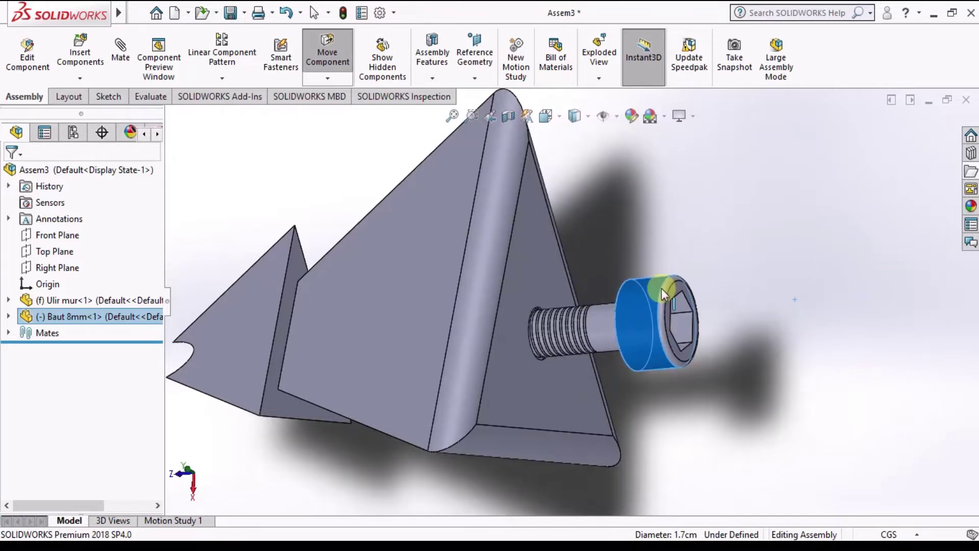
{"action": "mouse_move", "coordinate": [779, 308]}
{"action": "middle_mouse_down"}
{"action": "mouse_move", "coordinate": [691, 315]}
{"action": "mouse_move", "coordinate": [705, 277]}
{"action": "mouse_move", "coordinate": [667, 393]}
{"action": "mouse_move", "coordinate": [579, 284]}
{"action": "mouse_move", "coordinate": [556, 311]}
{"action": "mouse_move", "coordinate": [548, 289]}
{"action": "middle_mouse_up"}
{"action": "scroll", "coordinate": [594, 296], "scroll_direction": "down", "scroll_amount": 2}
{"action": "mouse_move", "coordinate": [555, 279]}
{"action": "left_mouse_down"}
{"action": "mouse_move", "coordinate": [677, 393]}
{"action": "mouse_move", "coordinate": [739, 212]}
{"action": "mouse_move", "coordinate": [516, 280]}
{"action": "mouse_move", "coordinate": [862, 313]}
{"action": "mouse_move", "coordinate": [645, 197]}
{"action": "mouse_move", "coordinate": [908, 411]}
{"action": "mouse_move", "coordinate": [717, 184]}
{"action": "mouse_move", "coordinate": [912, 412]}
{"action": "mouse_move", "coordinate": [755, 157]}
{"action": "mouse_move", "coordinate": [822, 476]}
{"action": "mouse_move", "coordinate": [809, 424]}
{"action": "left_mouse_up"}
{"action": "key", "text": "f"}
{"action": "mouse_move", "coordinate": [683, 362]}
{"action": "middle_mouse_down"}
{"action": "mouse_move", "coordinate": [739, 339]}
{"action": "mouse_move", "coordinate": [704, 444]}
{"action": "mouse_move", "coordinate": [691, 412]}
{"action": "middle_mouse_up"}
{"action": "mouse_move", "coordinate": [598, 342]}
{"action": "middle_mouse_down"}
{"action": "mouse_move", "coordinate": [598, 323]}
{"action": "mouse_move", "coordinate": [540, 210]}
{"action": "middle_mouse_up"}
Insert the Kunci hex key, rotating its preview about Y, and place it beside the bolt.
{"action": "left_click", "coordinate": [80, 36]}
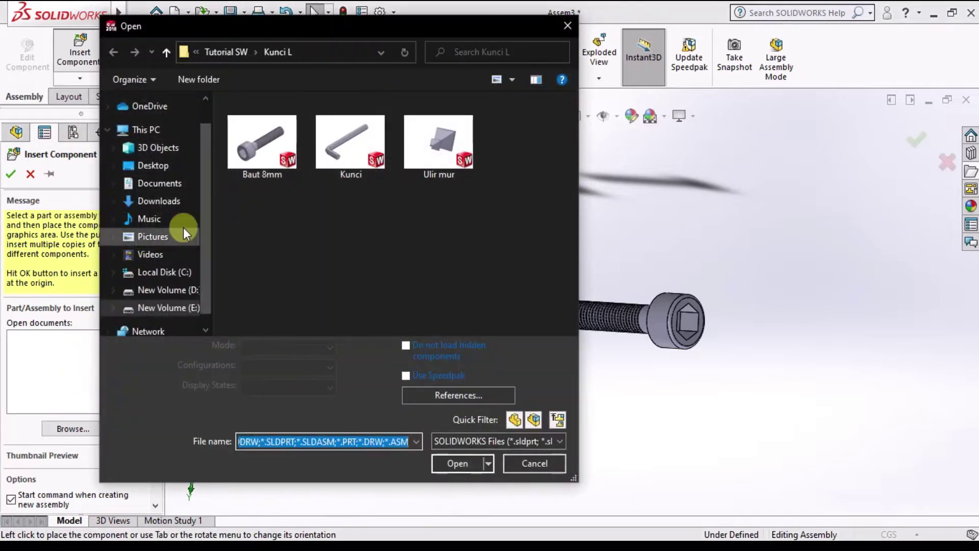
{"action": "left_click", "coordinate": [338, 157]}
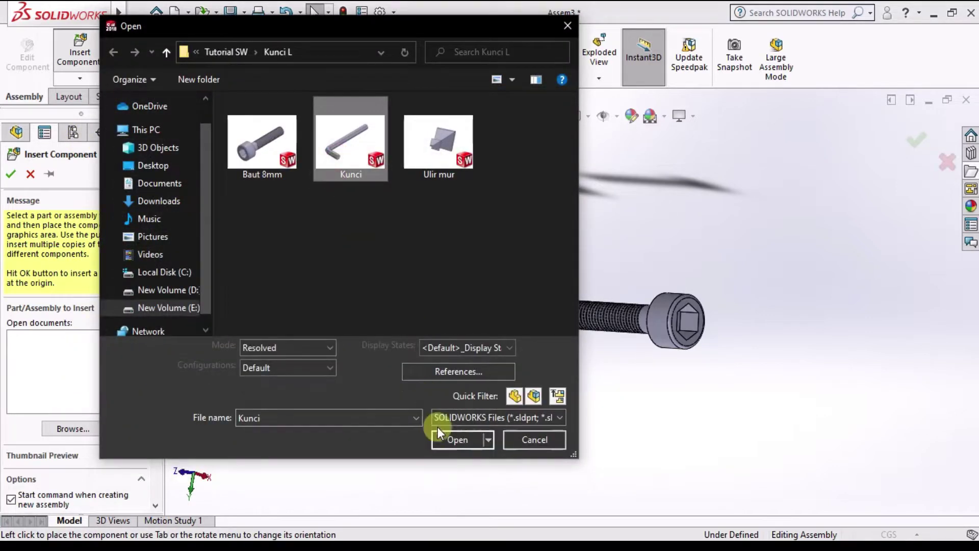
{"action": "left_click", "coordinate": [452, 446]}
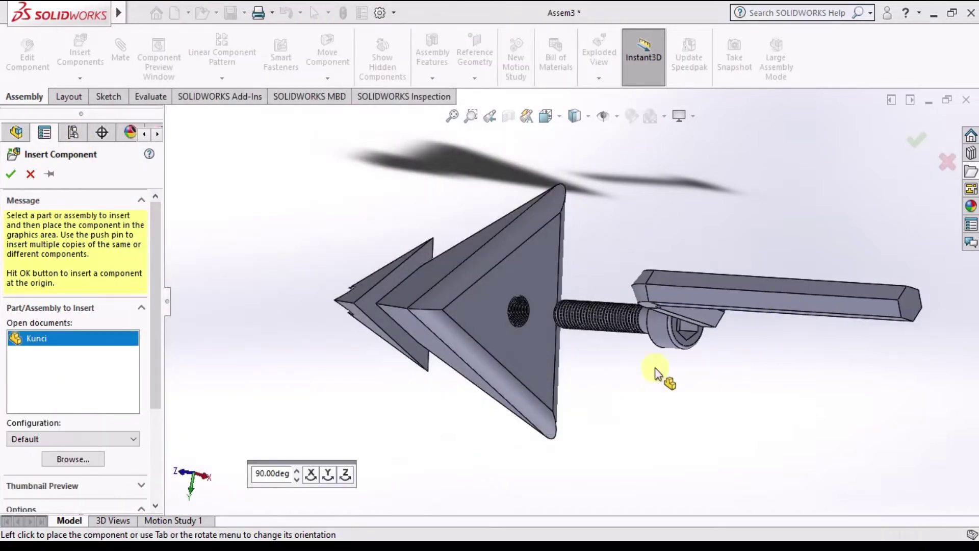
{"action": "scroll", "coordinate": [663, 353], "scroll_direction": "up", "scroll_amount": 3}
{"action": "scroll", "coordinate": [597, 340], "scroll_direction": "down", "scroll_amount": 2}
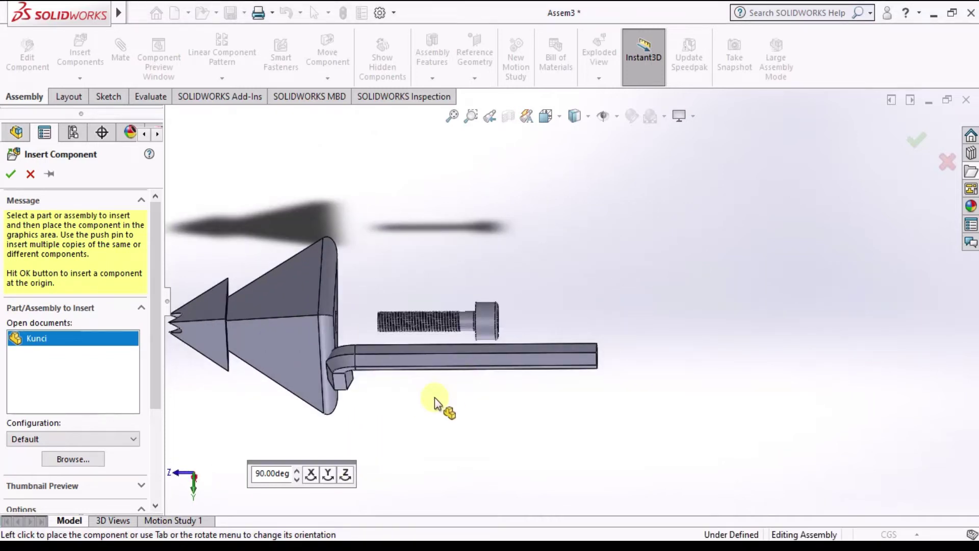
{"action": "left_click", "coordinate": [329, 473]}
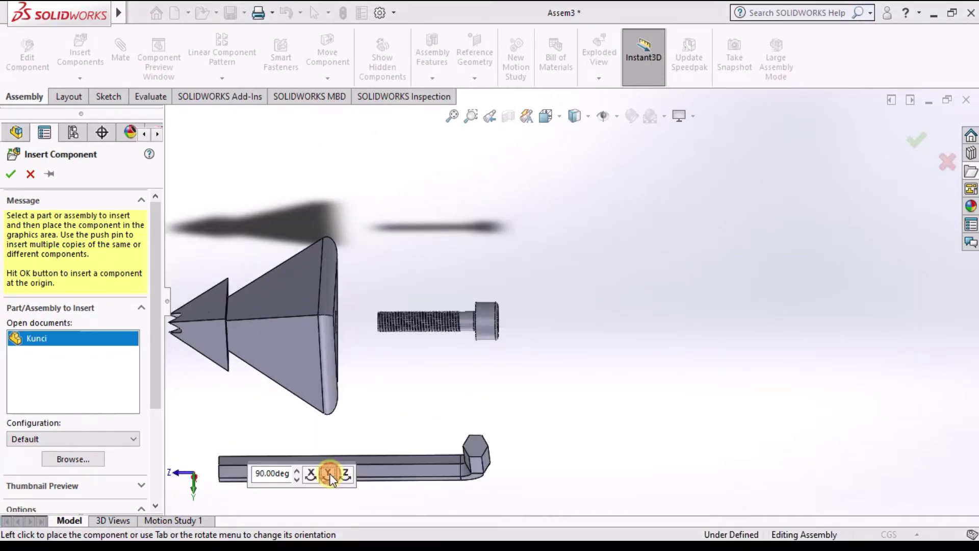
{"action": "left_click", "coordinate": [329, 474]}
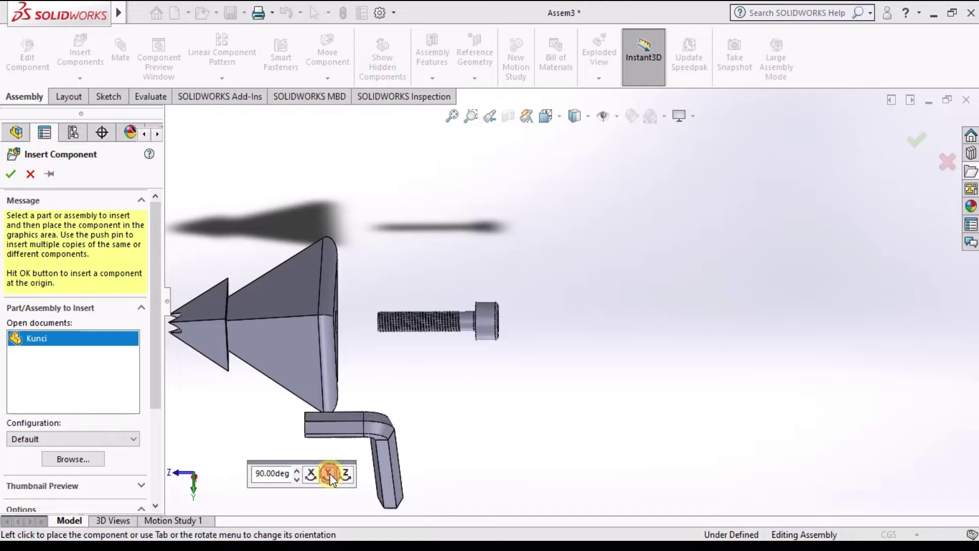
{"action": "left_click", "coordinate": [584, 362]}
{"action": "mouse_move", "coordinate": [581, 338]}
{"action": "middle_mouse_down"}
{"action": "mouse_move", "coordinate": [551, 212]}
{"action": "mouse_move", "coordinate": [507, 229]}
{"action": "mouse_move", "coordinate": [271, 174]}
{"action": "middle_mouse_up"}
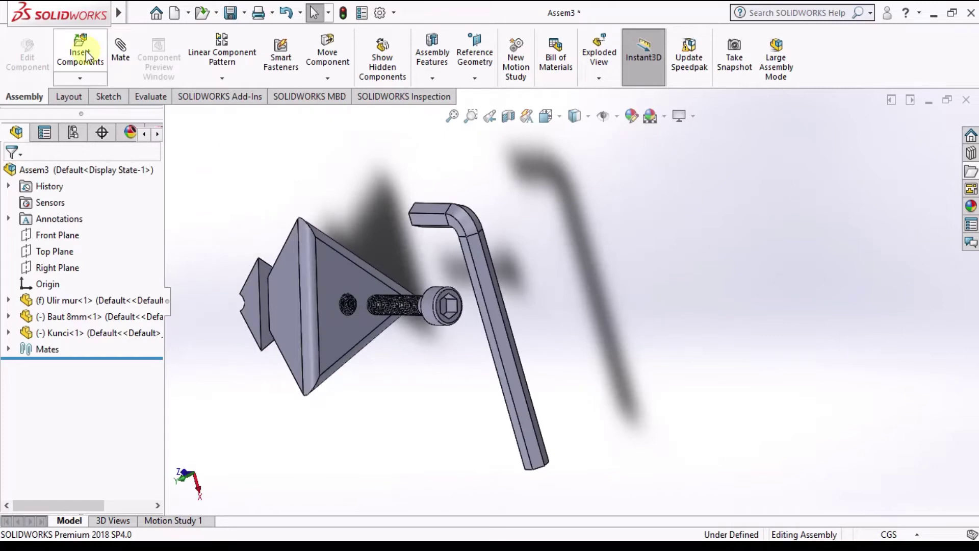
{"action": "left_click", "coordinate": [113, 50]}
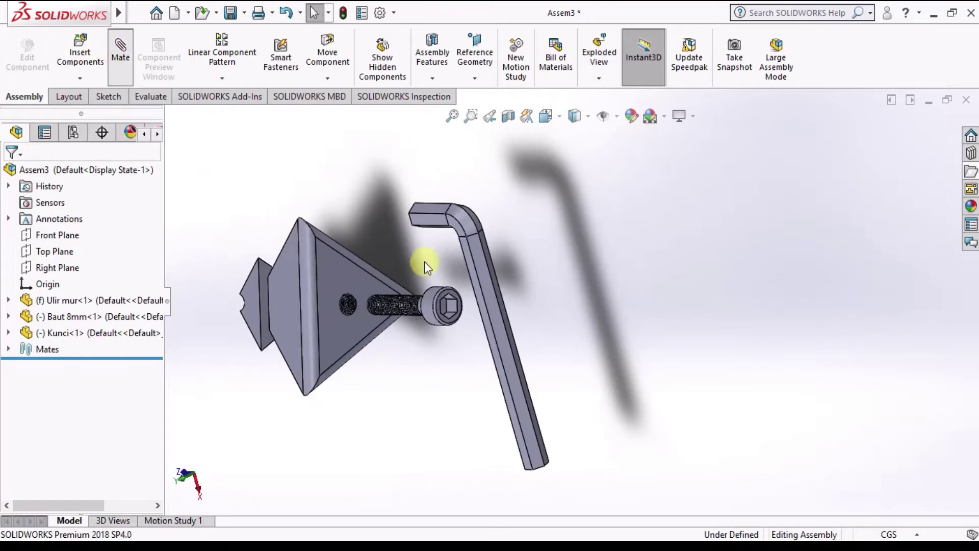
Make the hex key's short end face coincident with the bolt's socket face.
{"action": "scroll", "coordinate": [433, 222], "scroll_direction": "down", "scroll_amount": 3}
{"action": "scroll", "coordinate": [437, 224], "scroll_direction": "down", "scroll_amount": 3}
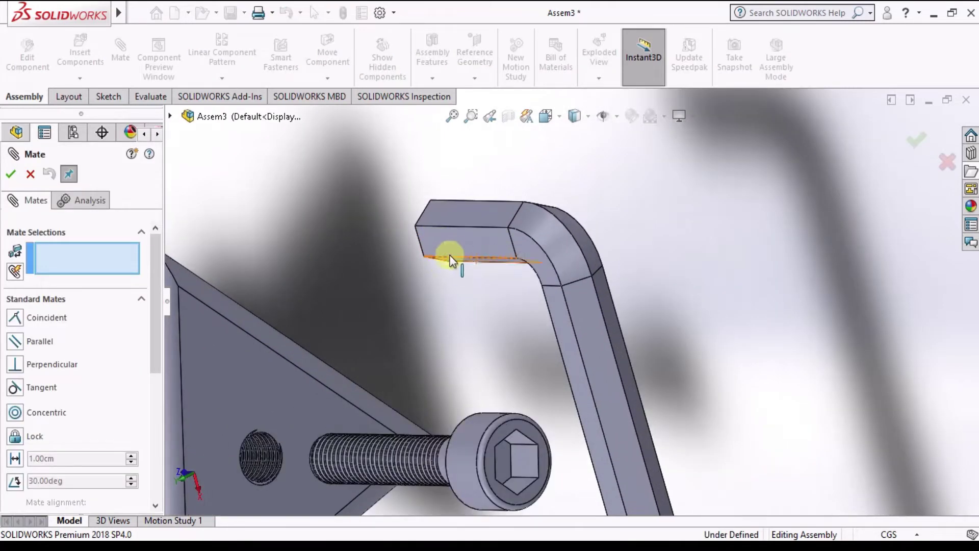
{"action": "left_click", "coordinate": [440, 254]}
{"action": "mouse_move", "coordinate": [472, 313]}
{"action": "middle_mouse_down"}
{"action": "mouse_move", "coordinate": [498, 362]}
{"action": "mouse_move", "coordinate": [473, 303]}
{"action": "mouse_move", "coordinate": [428, 310]}
{"action": "mouse_move", "coordinate": [479, 437]}
{"action": "middle_mouse_up"}
{"action": "scroll", "coordinate": [479, 390], "scroll_direction": "down", "scroll_amount": 3}
{"action": "scroll", "coordinate": [489, 356], "scroll_direction": "down", "scroll_amount": 2}
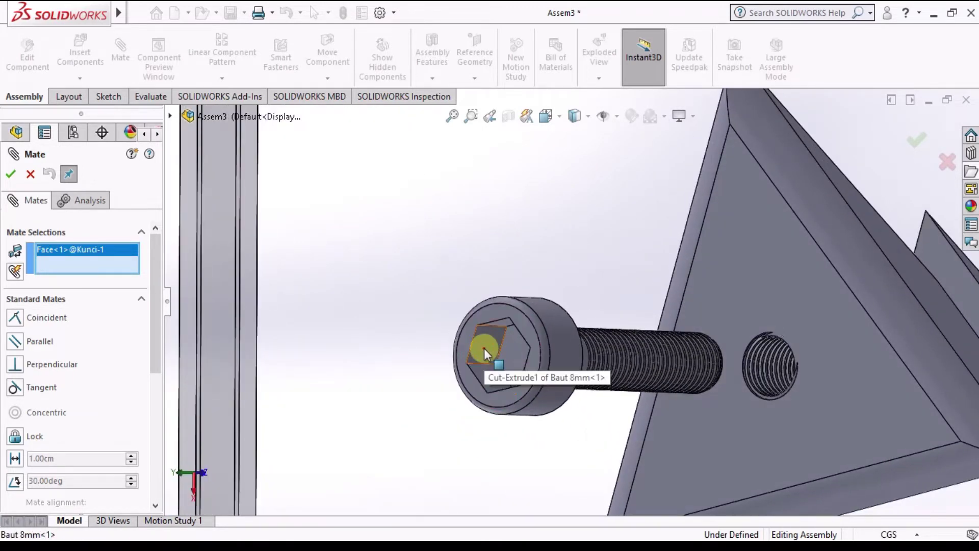
{"action": "left_click", "coordinate": [484, 348]}
{"action": "left_click", "coordinate": [465, 371]}
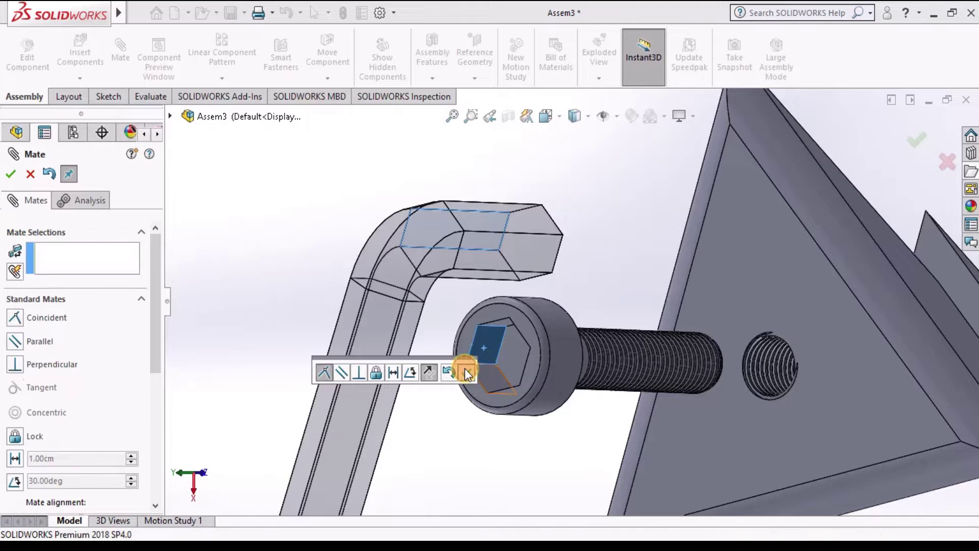
Add a coincident mate between a hex key edge and the matching socket edge.
{"action": "left_click", "coordinate": [510, 271]}
{"action": "mouse_move", "coordinate": [508, 316]}
{"action": "middle_mouse_down"}
{"action": "mouse_move", "coordinate": [508, 367]}
{"action": "mouse_move", "coordinate": [528, 380]}
{"action": "mouse_move", "coordinate": [551, 372]}
{"action": "mouse_move", "coordinate": [578, 394]}
{"action": "middle_mouse_up"}
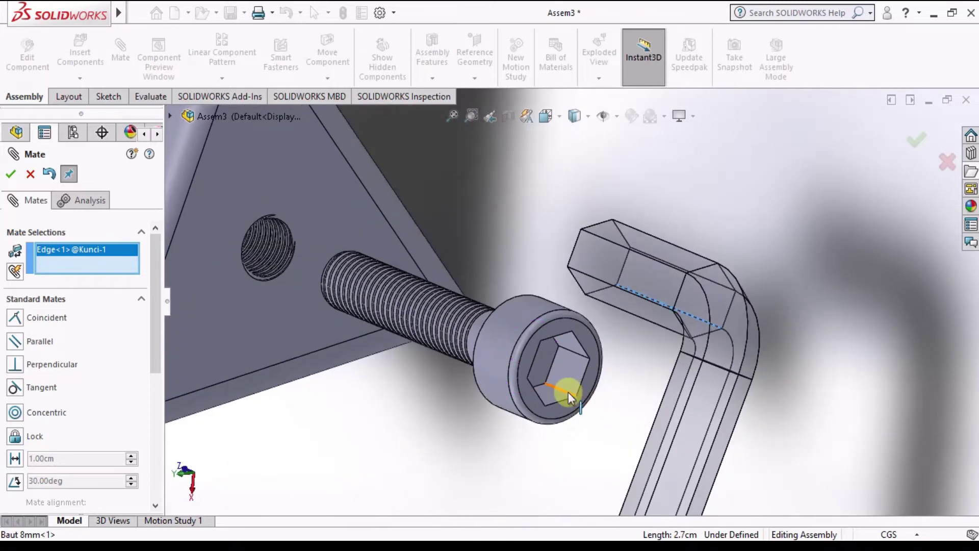
{"action": "left_click", "coordinate": [568, 393]}
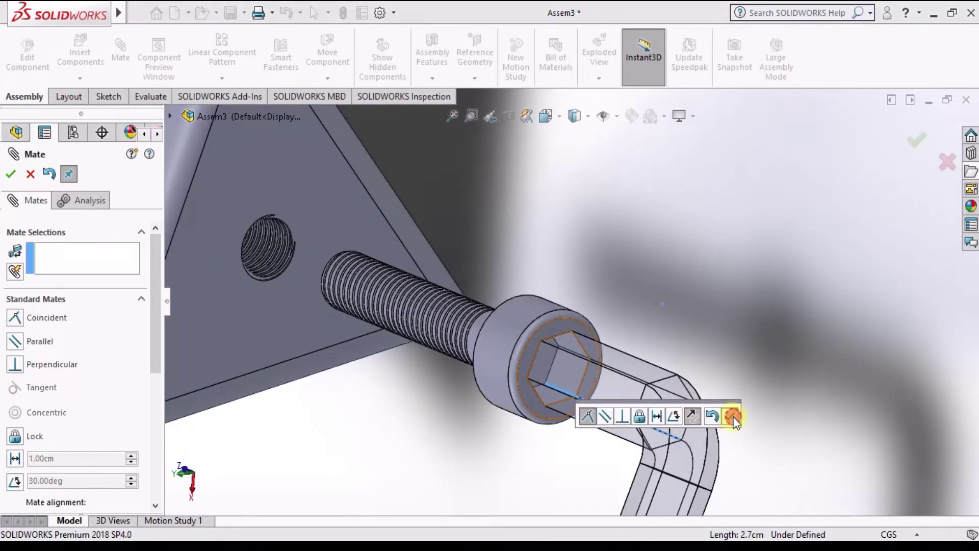
{"action": "left_click", "coordinate": [733, 417]}
{"action": "left_click", "coordinate": [11, 174]}
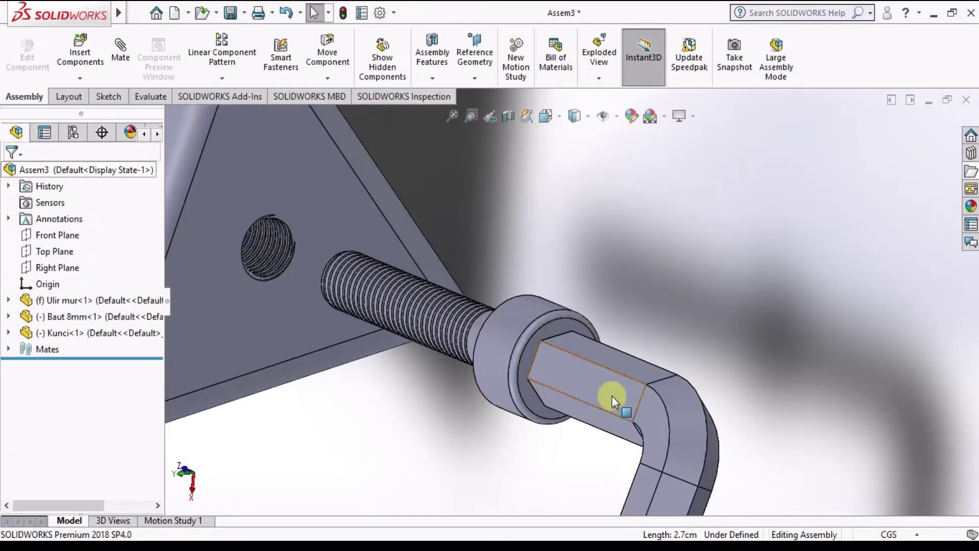
Pull the hex key out to the right of the bolt.
{"action": "scroll", "coordinate": [612, 396], "scroll_direction": "down", "scroll_amount": 3}
{"action": "scroll", "coordinate": [611, 394], "scroll_direction": "down", "scroll_amount": 3}
{"action": "mouse_move", "coordinate": [604, 338]}
{"action": "middle_mouse_down"}
{"action": "mouse_move", "coordinate": [719, 376]}
{"action": "mouse_move", "coordinate": [610, 454]}
{"action": "mouse_move", "coordinate": [632, 455]}
{"action": "mouse_move", "coordinate": [592, 369]}
{"action": "middle_mouse_up"}
{"action": "left_click", "coordinate": [640, 400]}
{"action": "left_click", "coordinate": [583, 395]}
{"action": "left_click_drag", "start_coordinate": [560, 305], "coordinate": [672, 324]}
{"action": "left_click", "coordinate": [328, 188]}
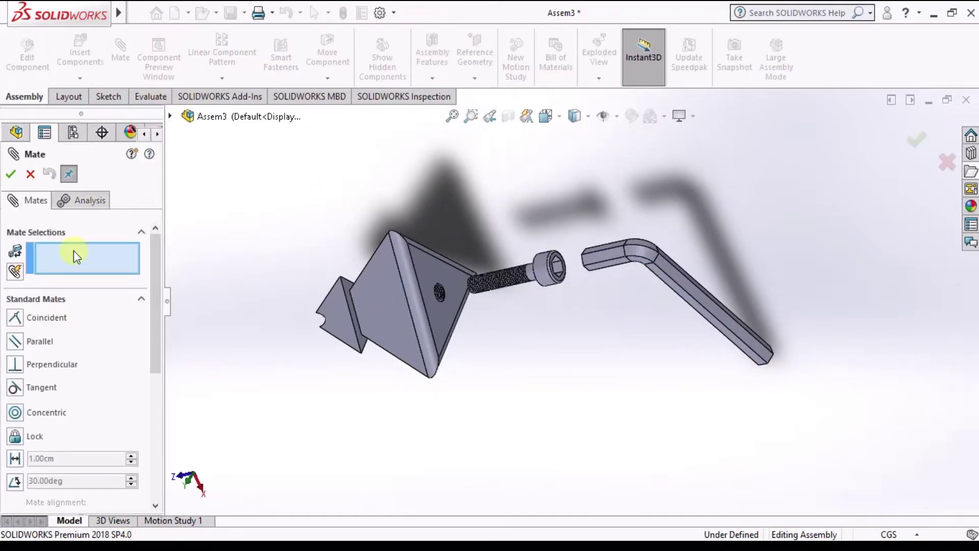
Seat the hex key with a coincident mate between the bolt-head socket face and key end face.
{"action": "scroll", "coordinate": [552, 262], "scroll_direction": "down", "scroll_amount": 2}
{"action": "scroll", "coordinate": [717, 300], "scroll_direction": "down", "scroll_amount": 2}
{"action": "scroll", "coordinate": [704, 295], "scroll_direction": "down", "scroll_amount": 2}
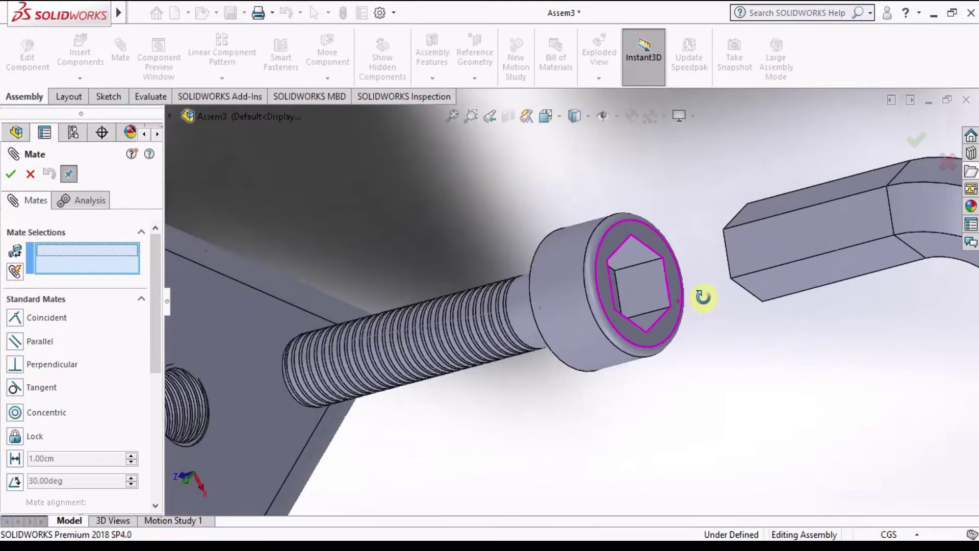
{"action": "scroll", "coordinate": [672, 334], "scroll_direction": "down", "scroll_amount": 2}
{"action": "left_click", "coordinate": [607, 282]}
{"action": "middle_click_drag", "start_coordinate": [610, 280], "coordinate": [752, 202]}
{"action": "scroll", "coordinate": [767, 223], "scroll_direction": "down", "scroll_amount": 1}
{"action": "scroll", "coordinate": [827, 255], "scroll_direction": "down", "scroll_amount": 3}
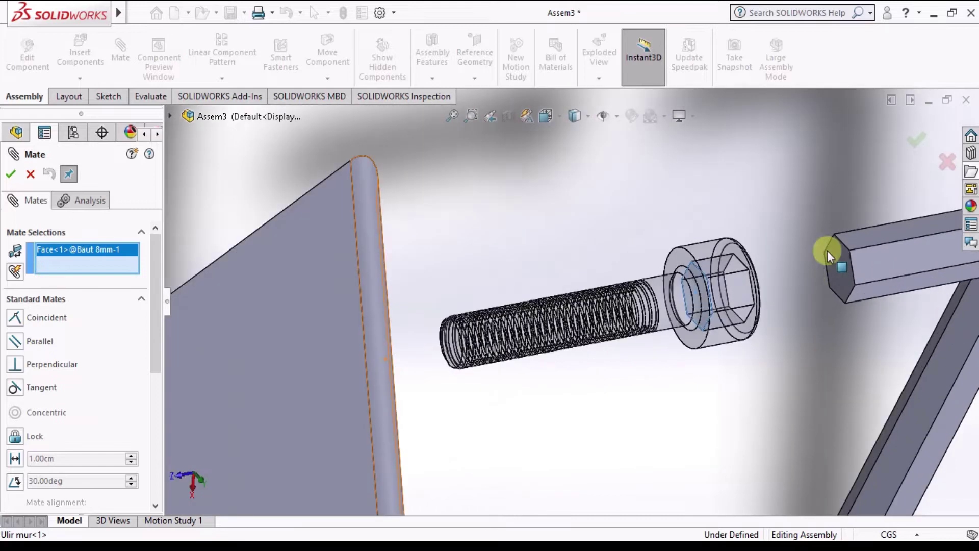
{"action": "left_click", "coordinate": [837, 262]}
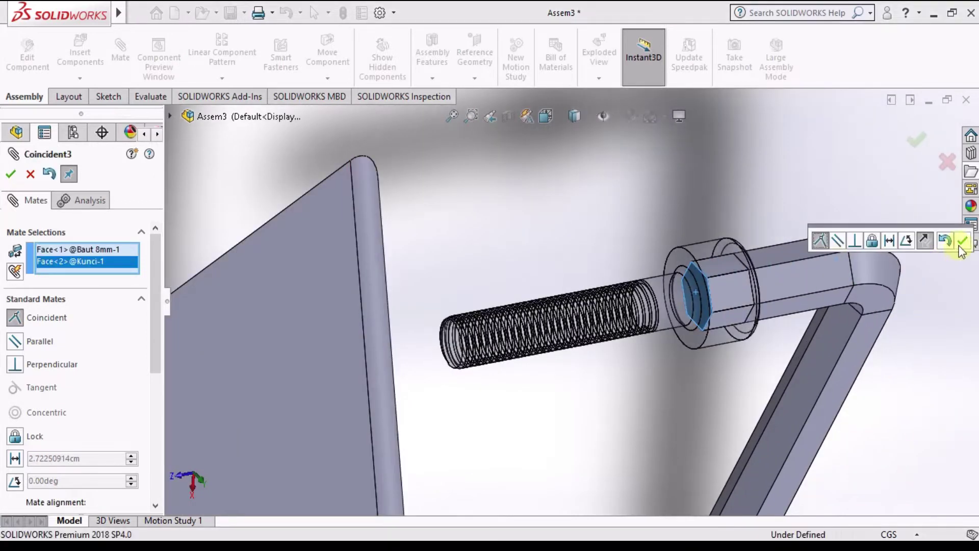
{"action": "left_click", "coordinate": [962, 242]}
Swing the hex key around the bolt axis to drive the screw-mated bolt.
{"action": "left_click", "coordinate": [9, 174]}
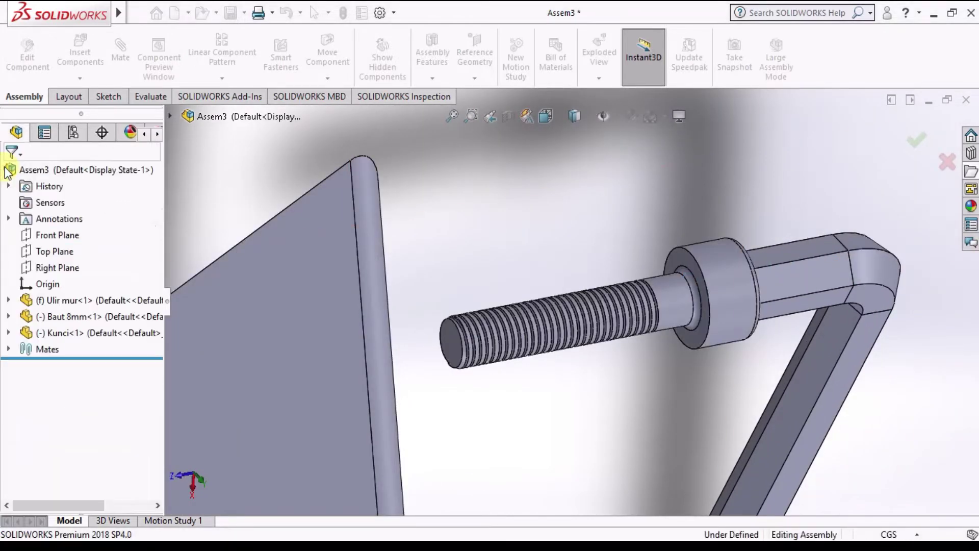
{"action": "scroll", "coordinate": [634, 316], "scroll_direction": "up", "scroll_amount": 4}
{"action": "left_click_drag", "start_coordinate": [634, 317], "coordinate": [621, 309]}
{"action": "mouse_move", "coordinate": [621, 309]}
{"action": "middle_mouse_down"}
{"action": "mouse_move", "coordinate": [573, 271]}
{"action": "mouse_move", "coordinate": [757, 358]}
{"action": "middle_mouse_up"}
{"action": "mouse_move", "coordinate": [699, 397]}
{"action": "left_mouse_down"}
{"action": "mouse_move", "coordinate": [565, 449]}
{"action": "mouse_move", "coordinate": [494, 218]}
{"action": "mouse_move", "coordinate": [745, 326]}
{"action": "mouse_move", "coordinate": [674, 396]}
{"action": "left_mouse_up"}
{"action": "mouse_move", "coordinate": [742, 255]}
{"action": "left_mouse_down"}
{"action": "mouse_move", "coordinate": [824, 283]}
{"action": "mouse_move", "coordinate": [476, 201]}
{"action": "left_mouse_up"}
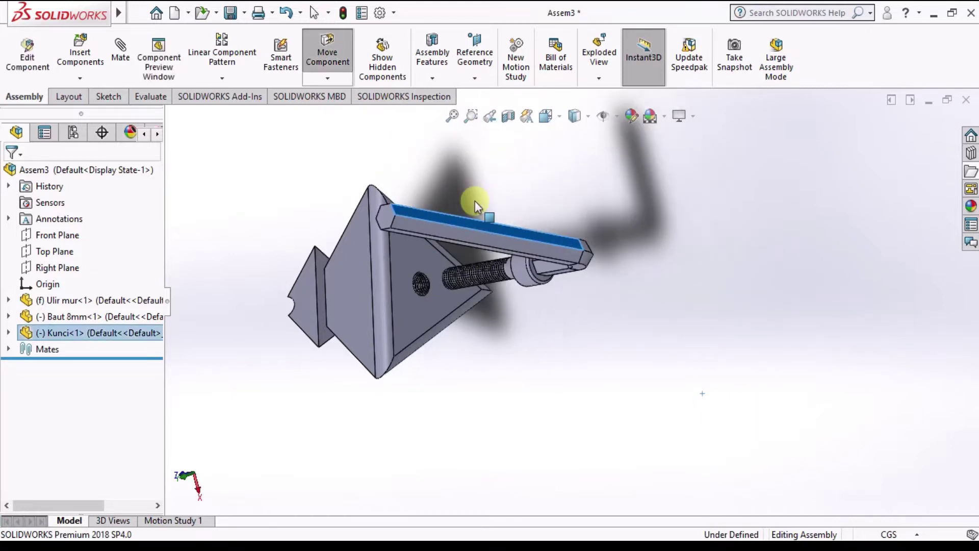
{"action": "mouse_move", "coordinate": [391, 214]}
{"action": "left_mouse_down"}
{"action": "mouse_move", "coordinate": [616, 151]}
{"action": "mouse_move", "coordinate": [775, 223]}
{"action": "mouse_move", "coordinate": [593, 228]}
{"action": "mouse_move", "coordinate": [531, 185]}
{"action": "mouse_move", "coordinate": [545, 213]}
{"action": "mouse_move", "coordinate": [647, 203]}
{"action": "mouse_move", "coordinate": [716, 381]}
{"action": "mouse_move", "coordinate": [427, 416]}
{"action": "mouse_move", "coordinate": [662, 263]}
{"action": "left_mouse_up"}
{"action": "mouse_move", "coordinate": [575, 464]}
{"action": "left_mouse_down"}
{"action": "mouse_move", "coordinate": [427, 368]}
{"action": "mouse_move", "coordinate": [531, 214]}
{"action": "mouse_move", "coordinate": [662, 427]}
{"action": "mouse_move", "coordinate": [437, 372]}
{"action": "mouse_move", "coordinate": [647, 208]}
{"action": "mouse_move", "coordinate": [734, 425]}
{"action": "mouse_move", "coordinate": [383, 351]}
{"action": "mouse_move", "coordinate": [638, 267]}
{"action": "mouse_move", "coordinate": [632, 507]}
{"action": "mouse_move", "coordinate": [312, 397]}
{"action": "mouse_move", "coordinate": [465, 240]}
{"action": "mouse_move", "coordinate": [678, 470]}
{"action": "mouse_move", "coordinate": [553, 452]}
{"action": "left_mouse_up"}
{"action": "key", "text": "Escape"}
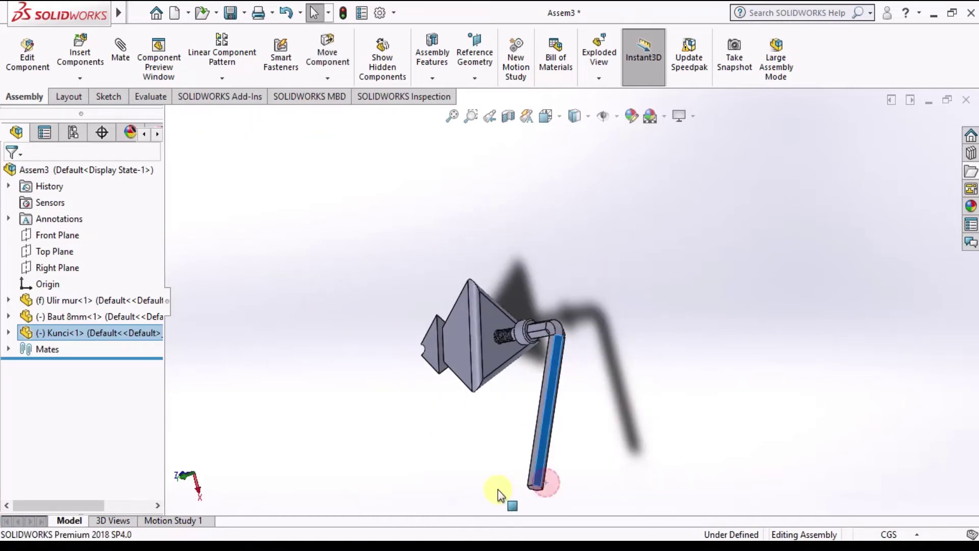
Keep turning the hex key until its handle lies across the bracket.
{"action": "mouse_move", "coordinate": [457, 189]}
{"action": "left_mouse_down"}
{"action": "mouse_move", "coordinate": [761, 262]}
{"action": "mouse_move", "coordinate": [378, 386]}
{"action": "mouse_move", "coordinate": [743, 339]}
{"action": "mouse_move", "coordinate": [649, 495]}
{"action": "mouse_move", "coordinate": [586, 224]}
{"action": "mouse_move", "coordinate": [650, 485]}
{"action": "mouse_move", "coordinate": [652, 251]}
{"action": "mouse_move", "coordinate": [539, 459]}
{"action": "mouse_move", "coordinate": [721, 345]}
{"action": "mouse_move", "coordinate": [409, 372]}
{"action": "mouse_move", "coordinate": [745, 323]}
{"action": "mouse_move", "coordinate": [505, 396]}
{"action": "mouse_move", "coordinate": [745, 332]}
{"action": "mouse_move", "coordinate": [531, 247]}
{"action": "mouse_move", "coordinate": [564, 498]}
{"action": "mouse_move", "coordinate": [668, 261]}
{"action": "mouse_move", "coordinate": [627, 153]}
{"action": "mouse_move", "coordinate": [704, 456]}
{"action": "left_mouse_up"}
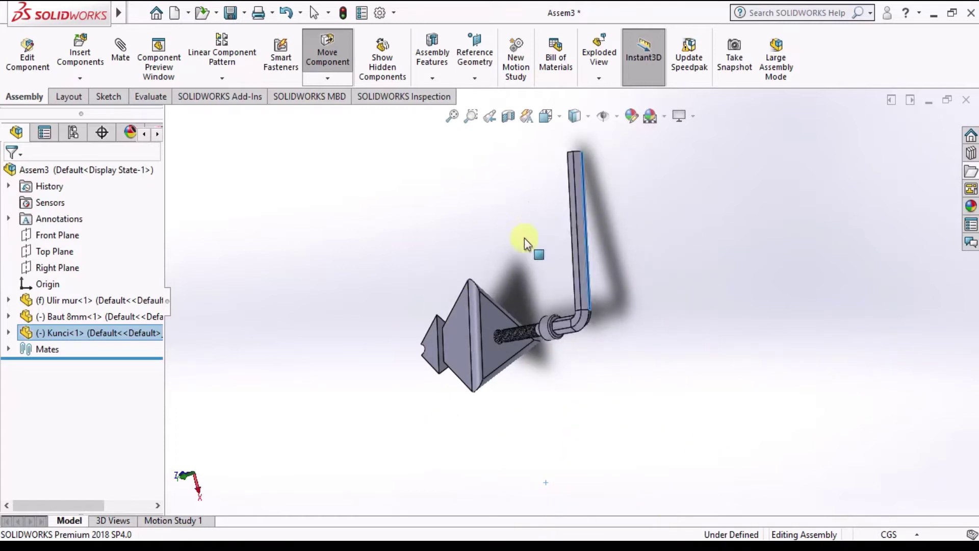
{"action": "left_click_drag", "start_coordinate": [455, 463], "coordinate": [736, 309]}
{"action": "mouse_move", "coordinate": [587, 320]}
{"action": "middle_mouse_down"}
{"action": "mouse_move", "coordinate": [636, 263]}
{"action": "mouse_move", "coordinate": [617, 351]}
{"action": "mouse_move", "coordinate": [512, 401]}
{"action": "mouse_move", "coordinate": [520, 366]}
{"action": "mouse_move", "coordinate": [638, 278]}
{"action": "mouse_move", "coordinate": [588, 314]}
{"action": "mouse_move", "coordinate": [636, 247]}
{"action": "mouse_move", "coordinate": [551, 265]}
{"action": "mouse_move", "coordinate": [586, 365]}
{"action": "mouse_move", "coordinate": [756, 182]}
{"action": "mouse_move", "coordinate": [614, 376]}
{"action": "mouse_move", "coordinate": [625, 418]}
{"action": "mouse_move", "coordinate": [629, 335]}
{"action": "mouse_move", "coordinate": [589, 268]}
{"action": "mouse_move", "coordinate": [617, 314]}
{"action": "middle_mouse_up"}
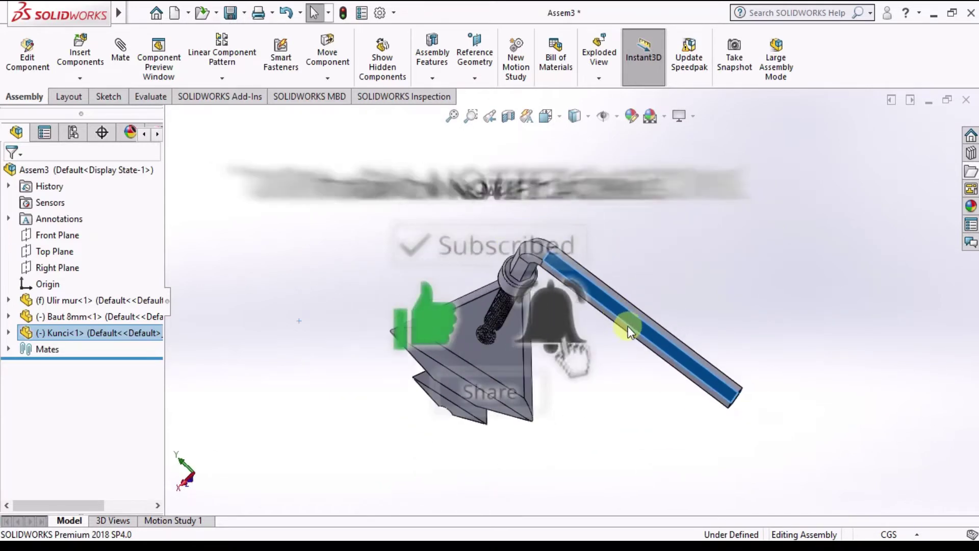
{"action": "mouse_move", "coordinate": [625, 349]}
{"action": "left_mouse_down"}
{"action": "mouse_move", "coordinate": [470, 404]}
{"action": "mouse_move", "coordinate": [376, 196]}
{"action": "mouse_move", "coordinate": [673, 256]}
{"action": "mouse_move", "coordinate": [468, 425]}
{"action": "left_mouse_up"}
{"action": "mouse_move", "coordinate": [525, 209]}
{"action": "left_mouse_down"}
{"action": "mouse_move", "coordinate": [586, 431]}
{"action": "mouse_move", "coordinate": [389, 295]}
{"action": "mouse_move", "coordinate": [625, 338]}
{"action": "mouse_move", "coordinate": [437, 360]}
{"action": "mouse_move", "coordinate": [623, 277]}
{"action": "mouse_move", "coordinate": [466, 407]}
{"action": "mouse_move", "coordinate": [535, 225]}
{"action": "mouse_move", "coordinate": [508, 447]}
{"action": "left_mouse_up"}
{"action": "mouse_move", "coordinate": [536, 241]}
{"action": "left_mouse_down"}
{"action": "mouse_move", "coordinate": [607, 343]}
{"action": "mouse_move", "coordinate": [525, 245]}
{"action": "mouse_move", "coordinate": [492, 459]}
{"action": "mouse_move", "coordinate": [572, 237]}
{"action": "mouse_move", "coordinate": [469, 395]}
{"action": "mouse_move", "coordinate": [551, 219]}
{"action": "mouse_move", "coordinate": [494, 420]}
{"action": "mouse_move", "coordinate": [580, 228]}
{"action": "mouse_move", "coordinate": [448, 354]}
{"action": "mouse_move", "coordinate": [494, 395]}
{"action": "left_mouse_up"}
{"action": "middle_click_drag", "start_coordinate": [494, 396], "coordinate": [507, 350]}
Make the Ulir mur wall anchor transparent.
{"action": "left_click", "coordinate": [437, 371]}
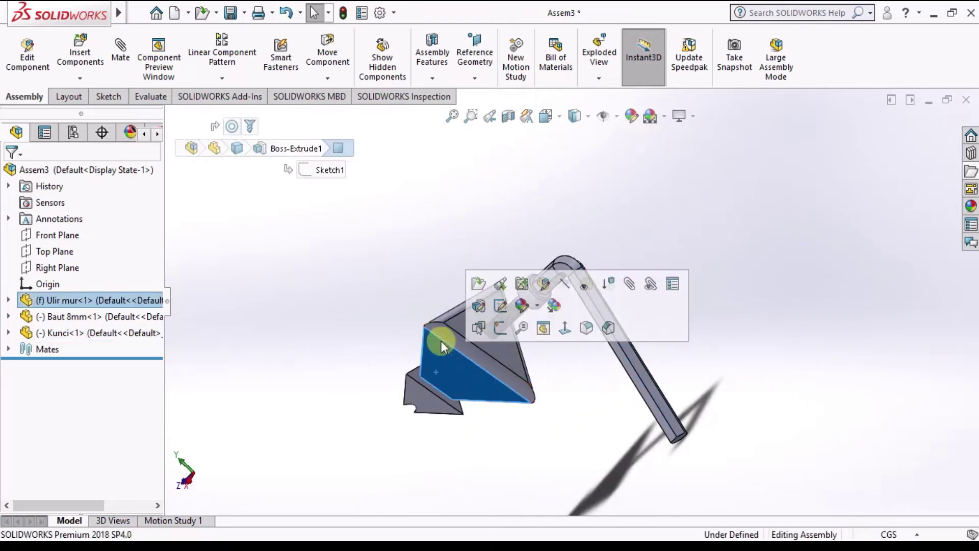
{"action": "scroll", "coordinate": [441, 341], "scroll_direction": "down", "scroll_amount": 2}
{"action": "left_click", "coordinate": [26, 303]}
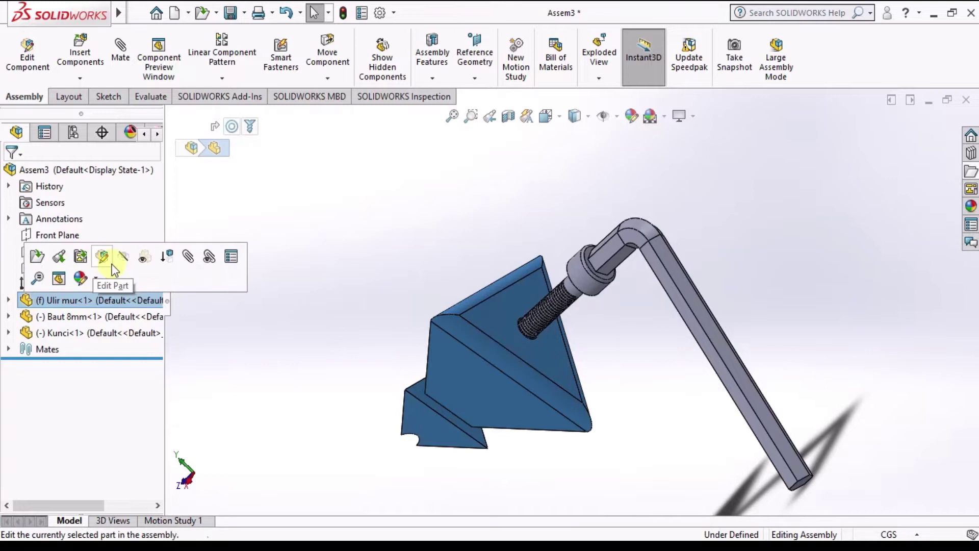
{"action": "left_click", "coordinate": [142, 260]}
{"action": "left_click", "coordinate": [634, 376]}
Move the Kunci hex key up beside the bolt and zoom the view.
{"action": "mouse_move", "coordinate": [630, 360]}
{"action": "middle_mouse_down"}
{"action": "mouse_move", "coordinate": [694, 377]}
{"action": "mouse_move", "coordinate": [663, 332]}
{"action": "middle_mouse_up"}
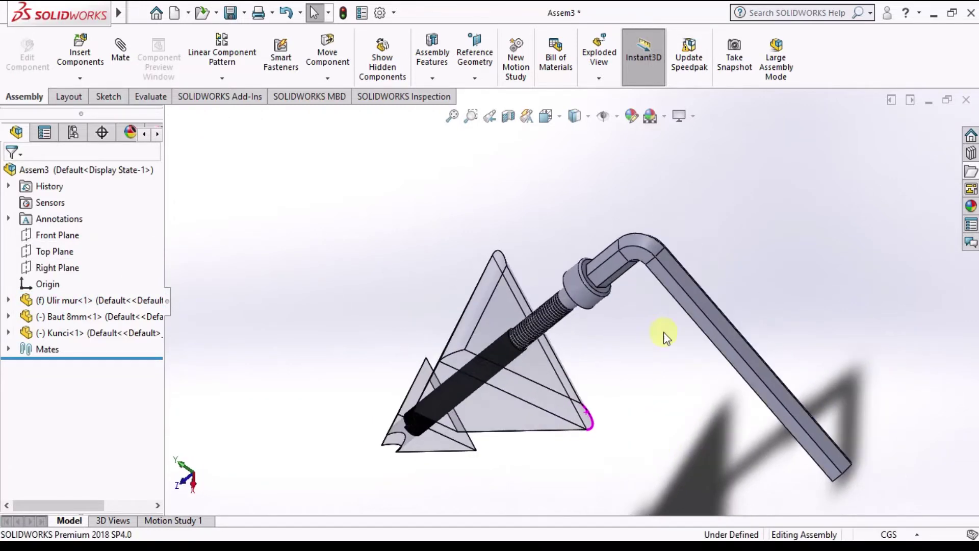
{"action": "scroll", "coordinate": [672, 290], "scroll_direction": "down", "scroll_amount": 3}
{"action": "left_click", "coordinate": [677, 289]}
{"action": "mouse_move", "coordinate": [604, 359]}
{"action": "left_mouse_down"}
{"action": "mouse_move", "coordinate": [225, 240]}
{"action": "mouse_move", "coordinate": [621, 284]}
{"action": "mouse_move", "coordinate": [595, 394]}
{"action": "mouse_move", "coordinate": [577, 232]}
{"action": "left_mouse_up"}
{"action": "scroll", "coordinate": [589, 166], "scroll_direction": "up", "scroll_amount": 3}
{"action": "scroll", "coordinate": [589, 167], "scroll_direction": "down", "scroll_amount": 1}
{"action": "scroll", "coordinate": [589, 166], "scroll_direction": "down", "scroll_amount": 1}
{"action": "scroll", "coordinate": [492, 181], "scroll_direction": "up", "scroll_amount": 1}
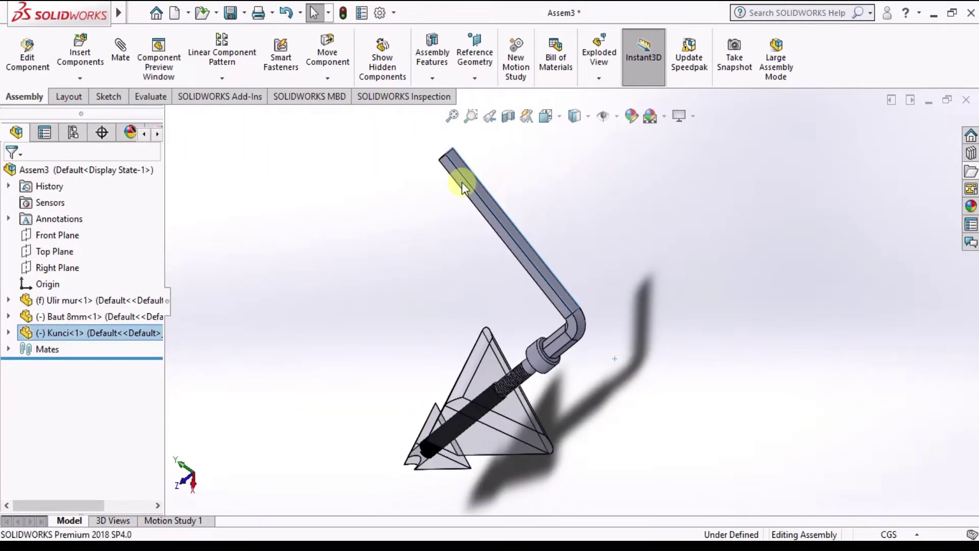
Swing the Kunci hex key upright, down-right, above the cone and horizontal, then select it.
{"action": "mouse_move", "coordinate": [515, 157]}
{"action": "left_mouse_down"}
{"action": "mouse_move", "coordinate": [748, 340]}
{"action": "mouse_move", "coordinate": [507, 519]}
{"action": "mouse_move", "coordinate": [514, 271]}
{"action": "mouse_move", "coordinate": [618, 472]}
{"action": "left_mouse_up"}
{"action": "mouse_move", "coordinate": [345, 296]}
{"action": "left_mouse_down"}
{"action": "mouse_move", "coordinate": [619, 192]}
{"action": "mouse_move", "coordinate": [647, 485]}
{"action": "mouse_move", "coordinate": [341, 367]}
{"action": "mouse_move", "coordinate": [572, 293]}
{"action": "mouse_move", "coordinate": [628, 469]}
{"action": "left_mouse_up"}
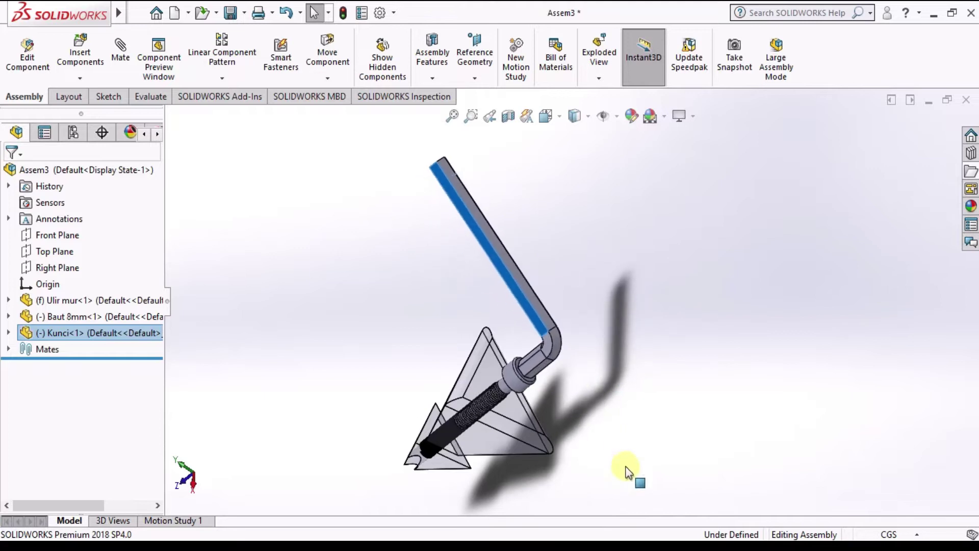
{"action": "mouse_move", "coordinate": [280, 474]}
{"action": "left_mouse_down"}
{"action": "mouse_move", "coordinate": [651, 389]}
{"action": "mouse_move", "coordinate": [623, 459]}
{"action": "mouse_move", "coordinate": [645, 415]}
{"action": "mouse_move", "coordinate": [642, 437]}
{"action": "left_mouse_up"}
{"action": "mouse_move", "coordinate": [674, 404]}
{"action": "left_mouse_down"}
{"action": "mouse_move", "coordinate": [659, 223]}
{"action": "mouse_move", "coordinate": [315, 248]}
{"action": "left_mouse_up"}
{"action": "mouse_move", "coordinate": [661, 301]}
{"action": "left_mouse_down"}
{"action": "mouse_move", "coordinate": [389, 186]}
{"action": "mouse_move", "coordinate": [704, 267]}
{"action": "mouse_move", "coordinate": [644, 154]}
{"action": "left_mouse_up"}
{"action": "left_click_drag", "start_coordinate": [712, 340], "coordinate": [505, 207]}
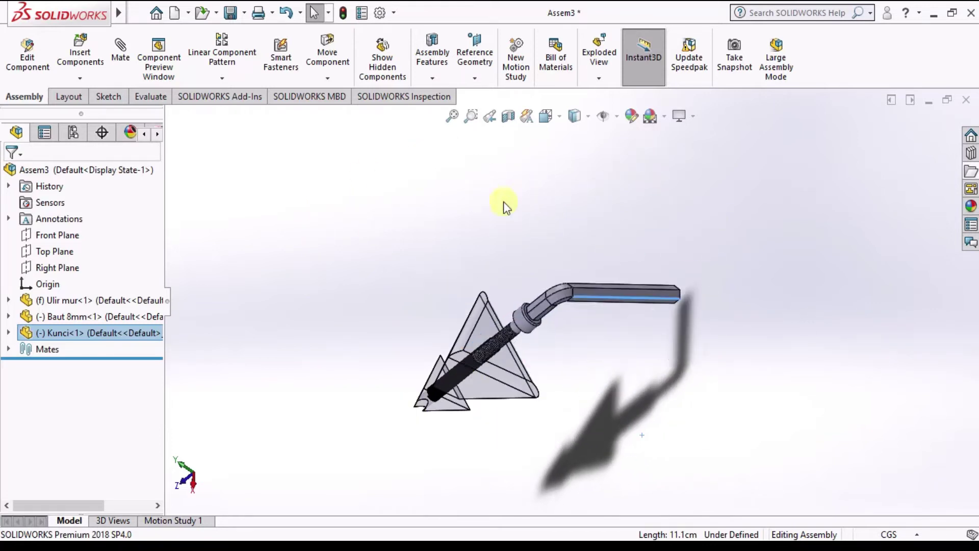
{"action": "left_click", "coordinate": [577, 235]}
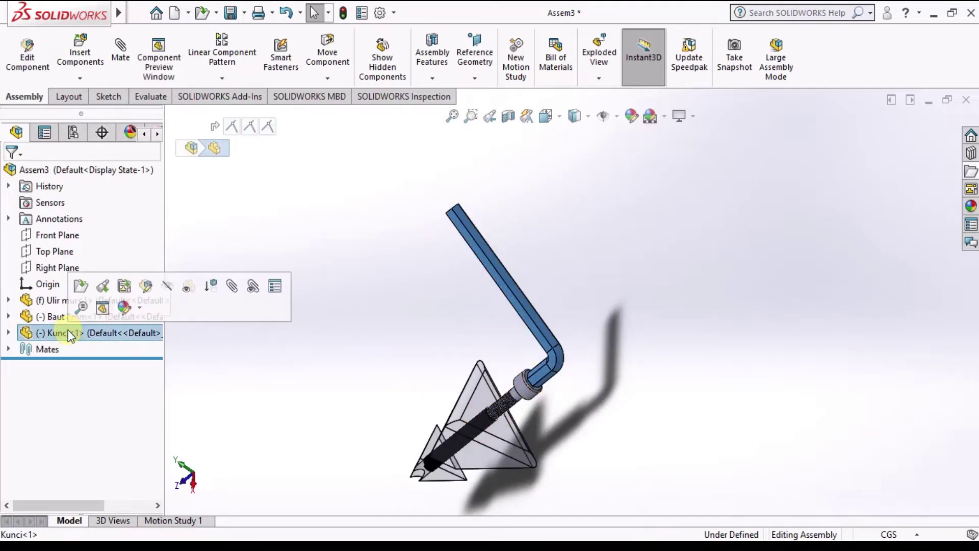
Delete Kunci<1> and insert a fresh Kunci part placed beside the bolt head.
{"action": "key", "text": "Delete"}
{"action": "key", "text": "Return"}
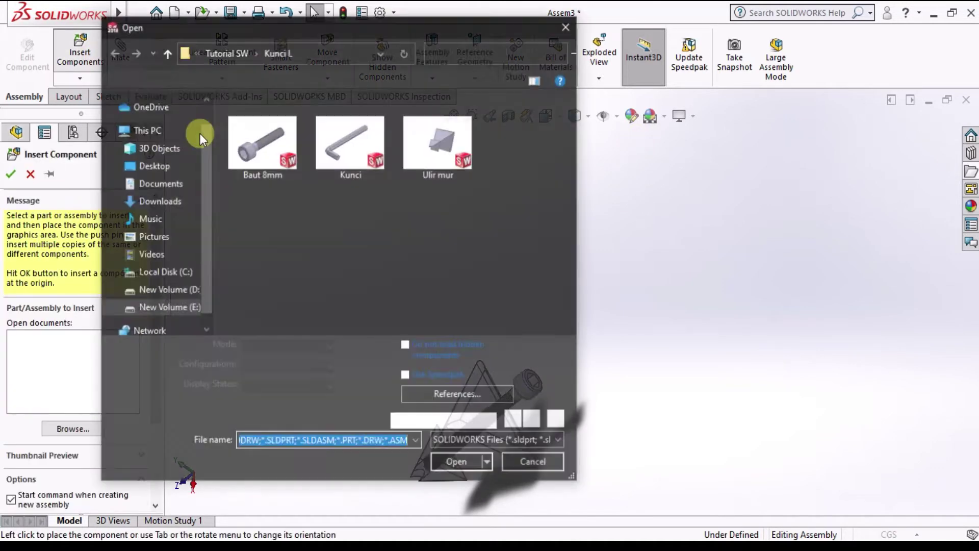
{"action": "left_click", "coordinate": [333, 150]}
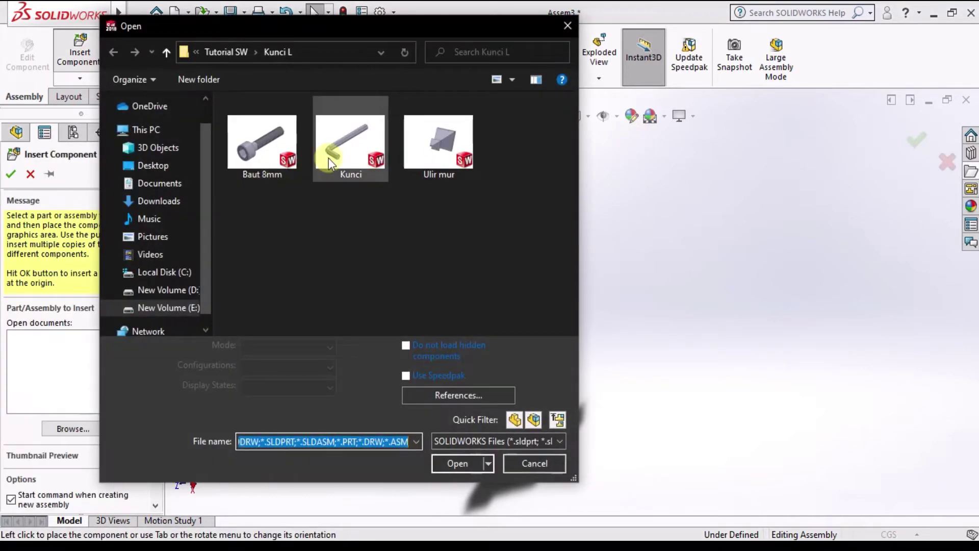
{"action": "left_click", "coordinate": [457, 440]}
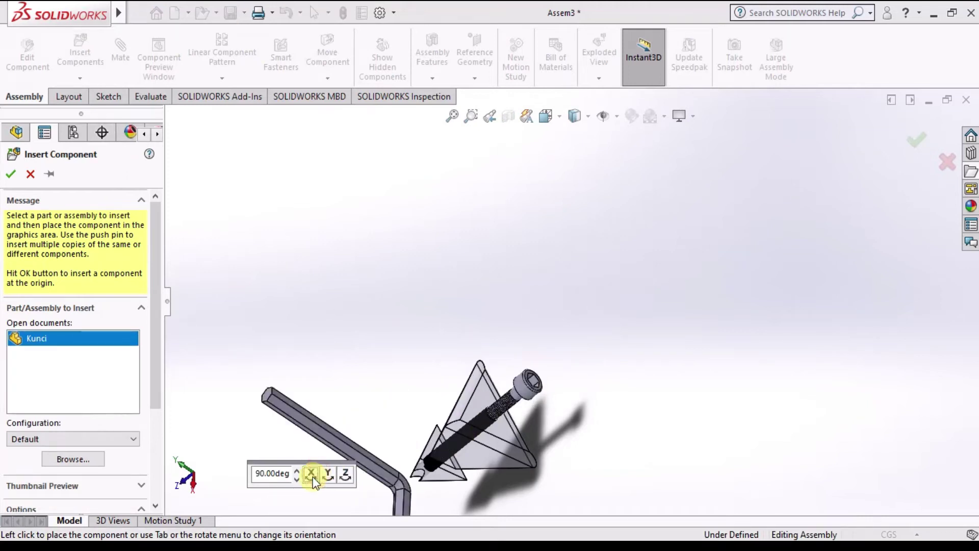
{"action": "left_click", "coordinate": [604, 339]}
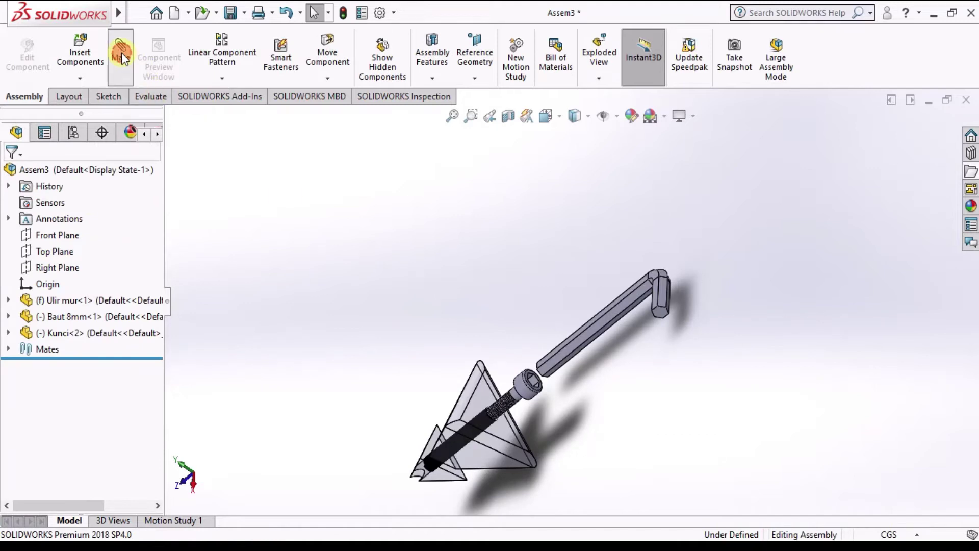
Mate the hex key's end face coincident with the bolt head face.
{"action": "scroll", "coordinate": [546, 383], "scroll_direction": "down", "scroll_amount": 3}
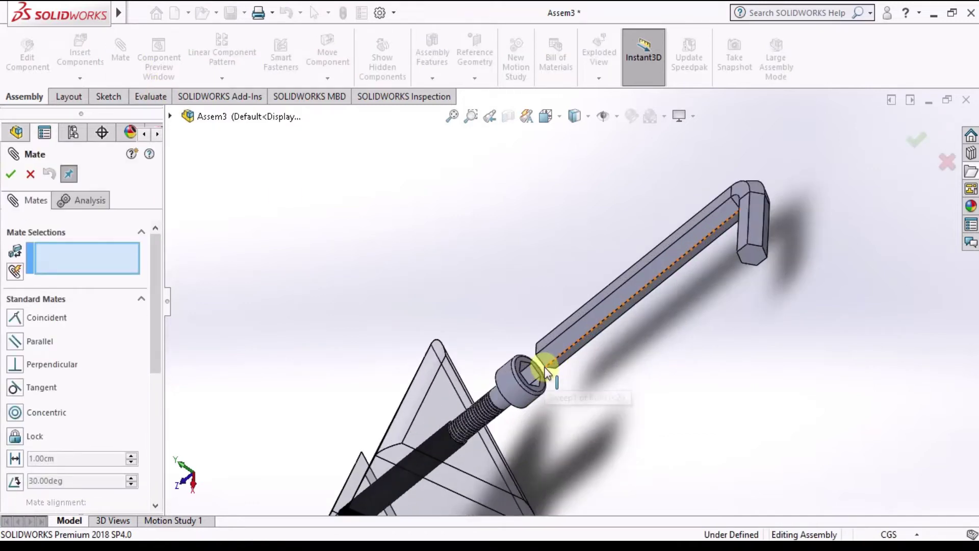
{"action": "scroll", "coordinate": [539, 369], "scroll_direction": "down", "scroll_amount": 5}
{"action": "scroll", "coordinate": [519, 400], "scroll_direction": "down", "scroll_amount": 4}
{"action": "scroll", "coordinate": [520, 399], "scroll_direction": "up", "scroll_amount": 3}
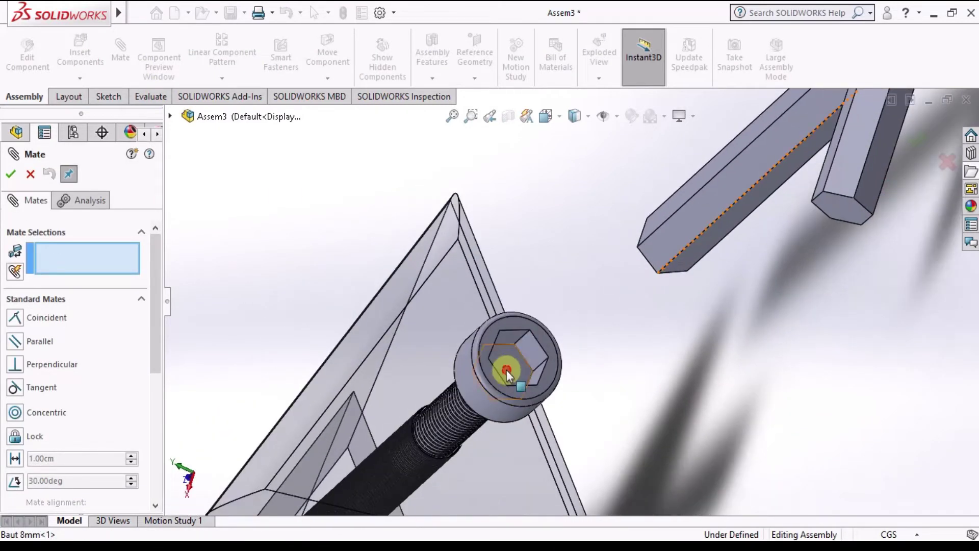
{"action": "left_click", "coordinate": [507, 369]}
{"action": "scroll", "coordinate": [601, 301], "scroll_direction": "up", "scroll_amount": 2}
{"action": "mouse_move", "coordinate": [624, 283]}
{"action": "middle_mouse_down"}
{"action": "mouse_move", "coordinate": [712, 313]}
{"action": "mouse_move", "coordinate": [599, 275]}
{"action": "middle_mouse_up"}
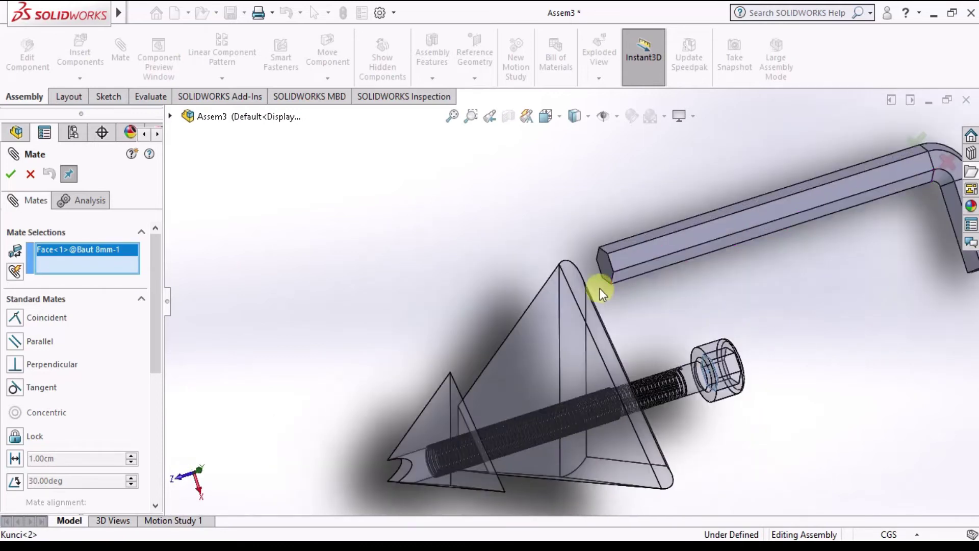
{"action": "scroll", "coordinate": [607, 265], "scroll_direction": "down", "scroll_amount": 3}
{"action": "left_click", "coordinate": [605, 259]}
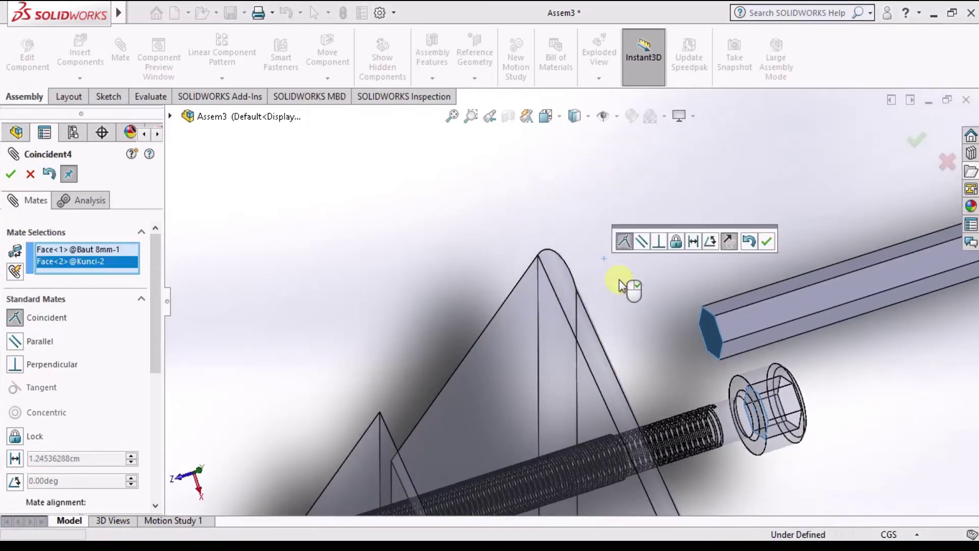
{"action": "left_click", "coordinate": [768, 240]}
Seat the key's end face coincident with the bolt's hex socket face.
{"action": "middle_click_drag", "start_coordinate": [739, 329], "coordinate": [623, 325]}
{"action": "middle_click_drag", "start_coordinate": [685, 374], "coordinate": [706, 372]}
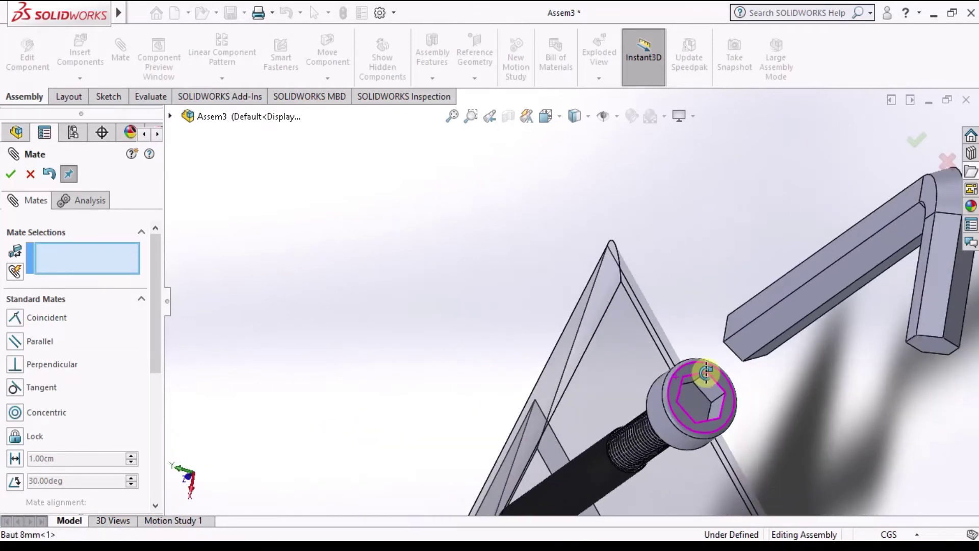
{"action": "left_click", "coordinate": [749, 335]}
{"action": "mouse_move", "coordinate": [749, 336]}
{"action": "middle_mouse_down"}
{"action": "mouse_move", "coordinate": [702, 385]}
{"action": "mouse_move", "coordinate": [699, 402]}
{"action": "middle_mouse_up"}
{"action": "left_click", "coordinate": [695, 406]}
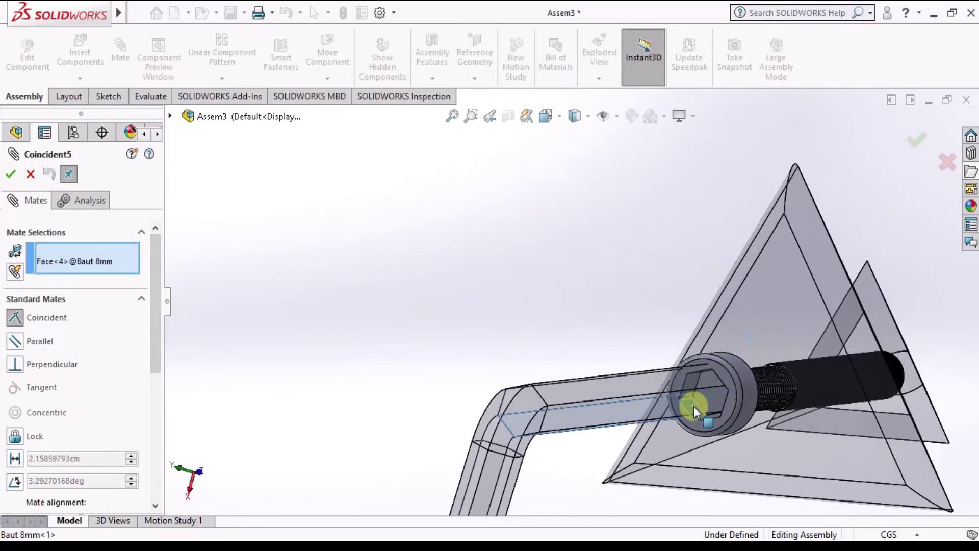
{"action": "left_click", "coordinate": [855, 430]}
Swing the hex key around the bolt to check how the socket mate behaves.
{"action": "mouse_move", "coordinate": [709, 405]}
{"action": "middle_mouse_down"}
{"action": "mouse_move", "coordinate": [662, 398]}
{"action": "mouse_move", "coordinate": [676, 373]}
{"action": "mouse_move", "coordinate": [721, 361]}
{"action": "mouse_move", "coordinate": [745, 402]}
{"action": "middle_mouse_up"}
{"action": "mouse_move", "coordinate": [792, 430]}
{"action": "left_mouse_down"}
{"action": "mouse_move", "coordinate": [738, 461]}
{"action": "mouse_move", "coordinate": [713, 437]}
{"action": "mouse_move", "coordinate": [720, 394]}
{"action": "mouse_move", "coordinate": [732, 400]}
{"action": "mouse_move", "coordinate": [628, 372]}
{"action": "left_mouse_up"}
{"action": "middle_click_drag", "start_coordinate": [627, 371], "coordinate": [630, 390]}
{"action": "left_click_drag", "start_coordinate": [630, 391], "coordinate": [662, 399]}
{"action": "mouse_move", "coordinate": [662, 399]}
{"action": "middle_mouse_down"}
{"action": "mouse_move", "coordinate": [706, 334]}
{"action": "mouse_move", "coordinate": [611, 383]}
{"action": "middle_mouse_up"}
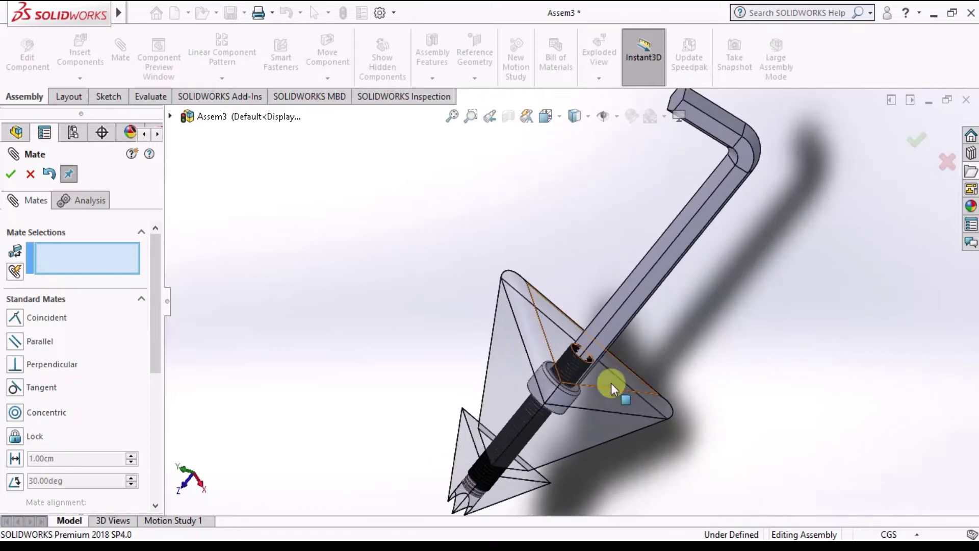
{"action": "left_click_drag", "start_coordinate": [641, 335], "coordinate": [704, 288]}
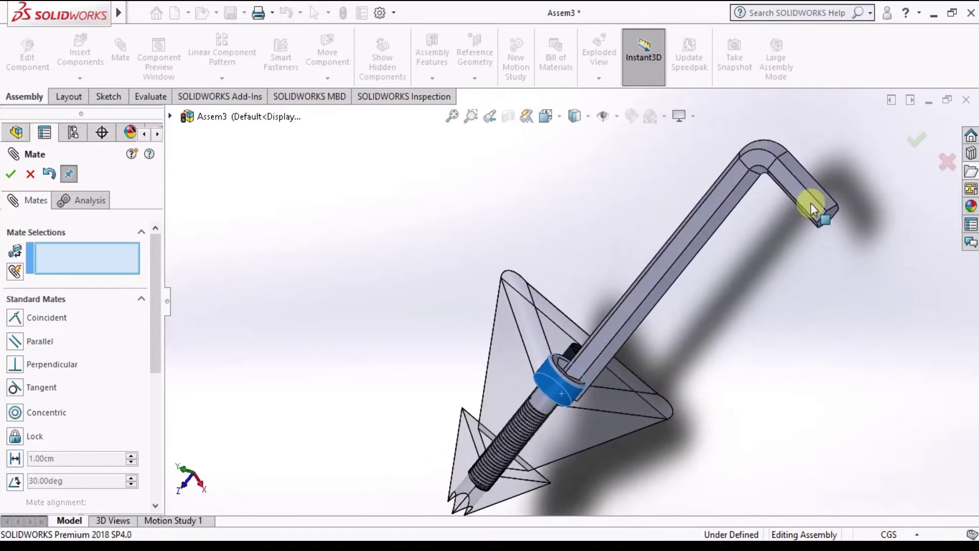
{"action": "scroll", "coordinate": [582, 356], "scroll_direction": "down", "scroll_amount": 2}
{"action": "scroll", "coordinate": [592, 359], "scroll_direction": "up", "scroll_amount": 3}
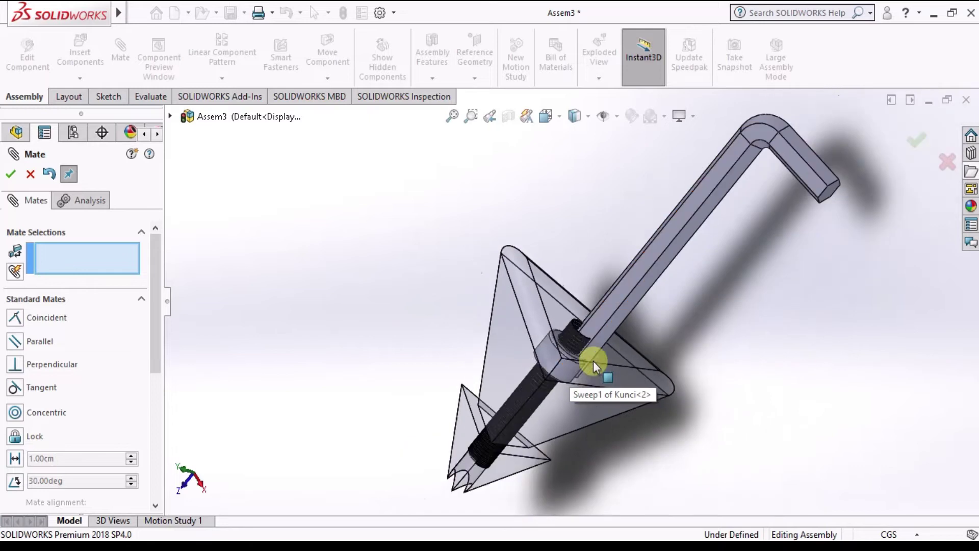
Undo the last mate and align a flat side face of the key with a socket flat.
{"action": "left_click", "coordinate": [48, 174]}
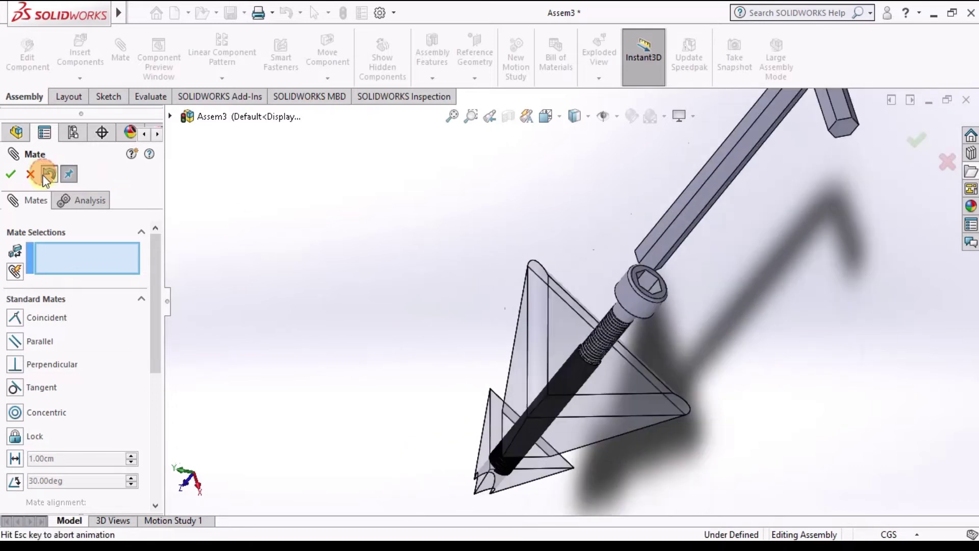
{"action": "scroll", "coordinate": [764, 329], "scroll_direction": "down", "scroll_amount": 2}
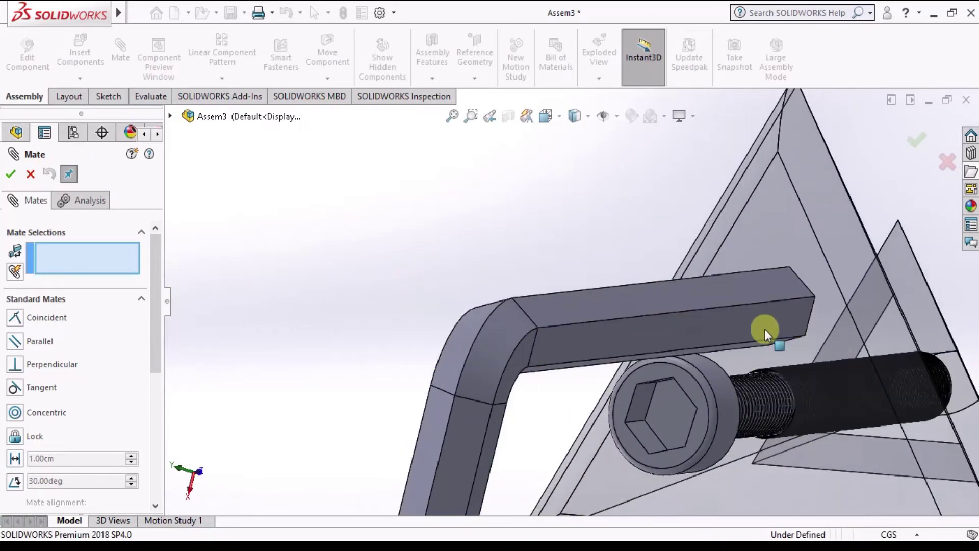
{"action": "left_click", "coordinate": [770, 301]}
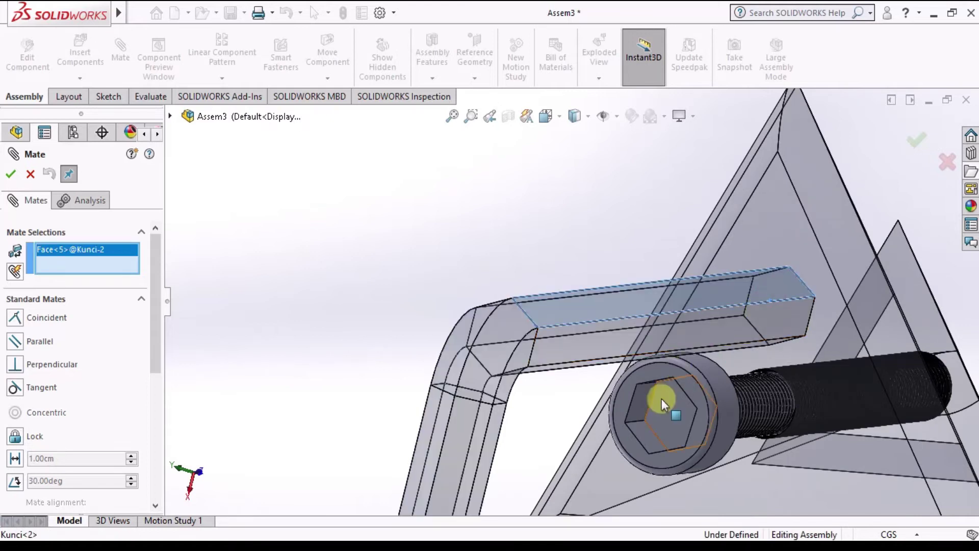
{"action": "middle_click_drag", "start_coordinate": [668, 381], "coordinate": [689, 352]}
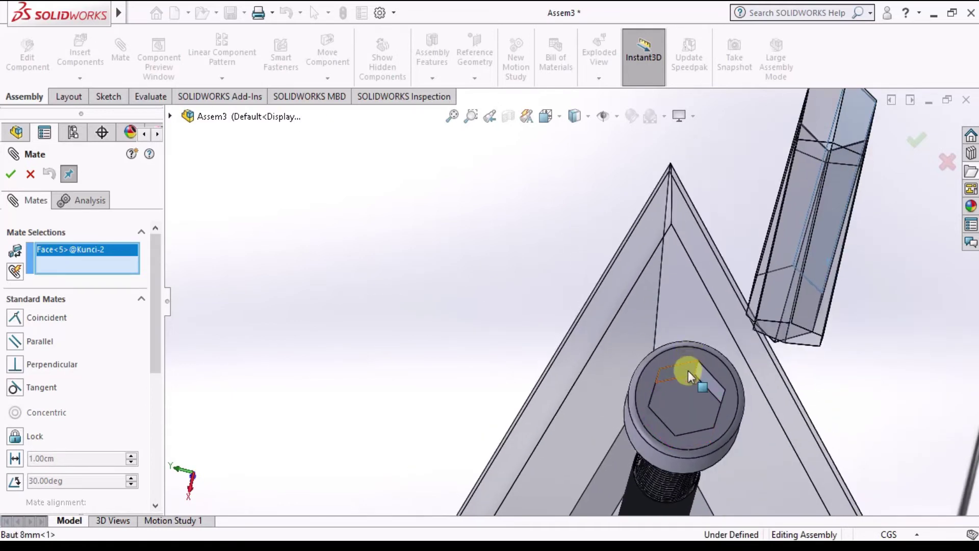
{"action": "left_click", "coordinate": [688, 371]}
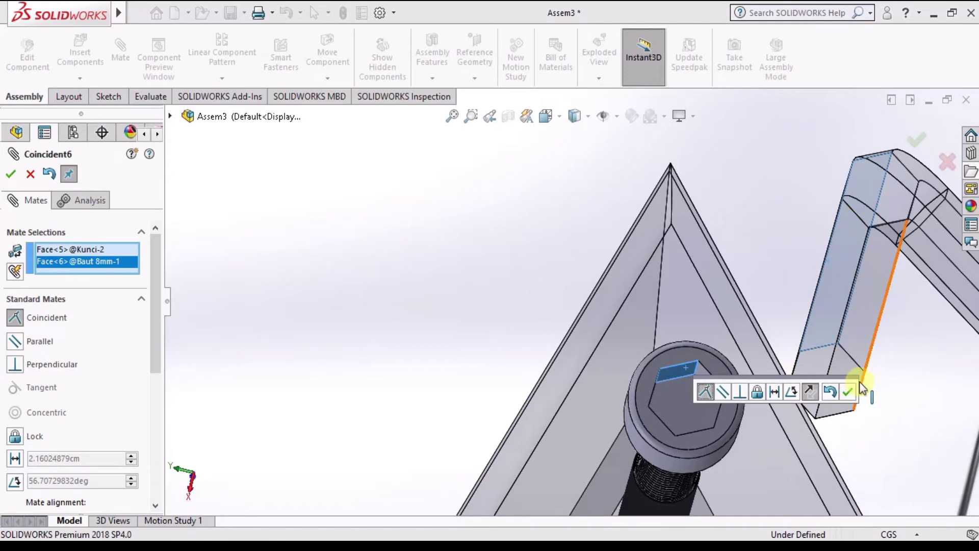
{"action": "left_click", "coordinate": [846, 390]}
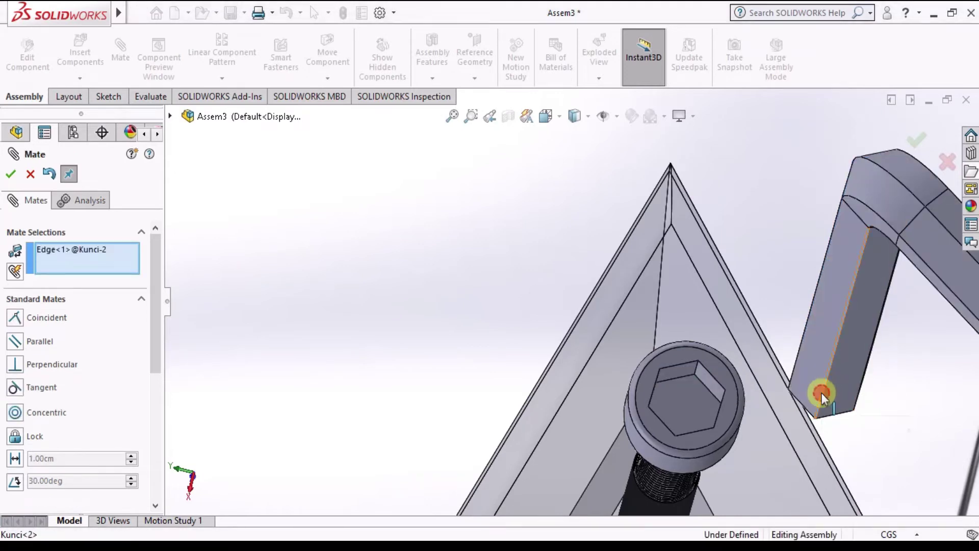
Add a coincident mate between a key edge and the socket edge.
{"action": "mouse_move", "coordinate": [663, 432]}
{"action": "middle_mouse_down"}
{"action": "mouse_move", "coordinate": [648, 465]}
{"action": "mouse_move", "coordinate": [651, 507]}
{"action": "middle_mouse_up"}
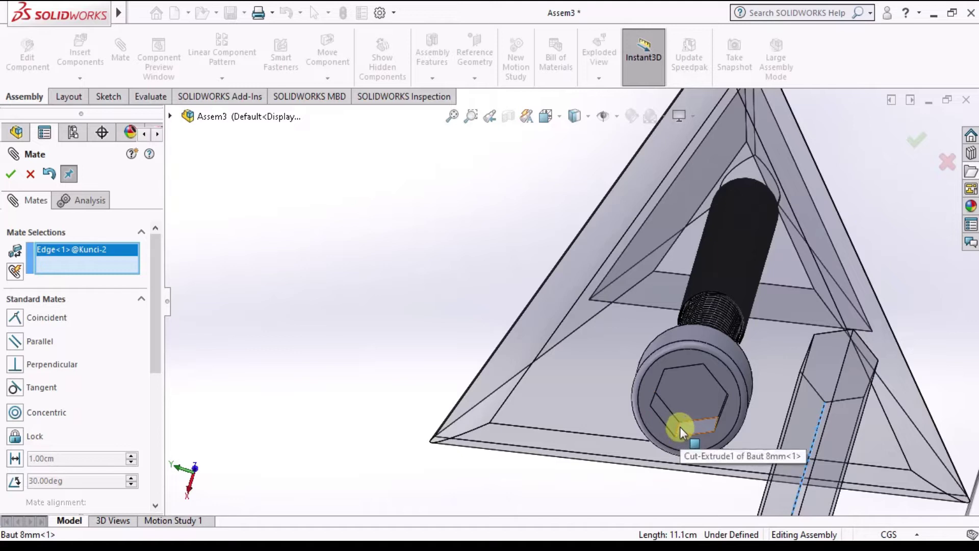
{"action": "left_click", "coordinate": [680, 426]}
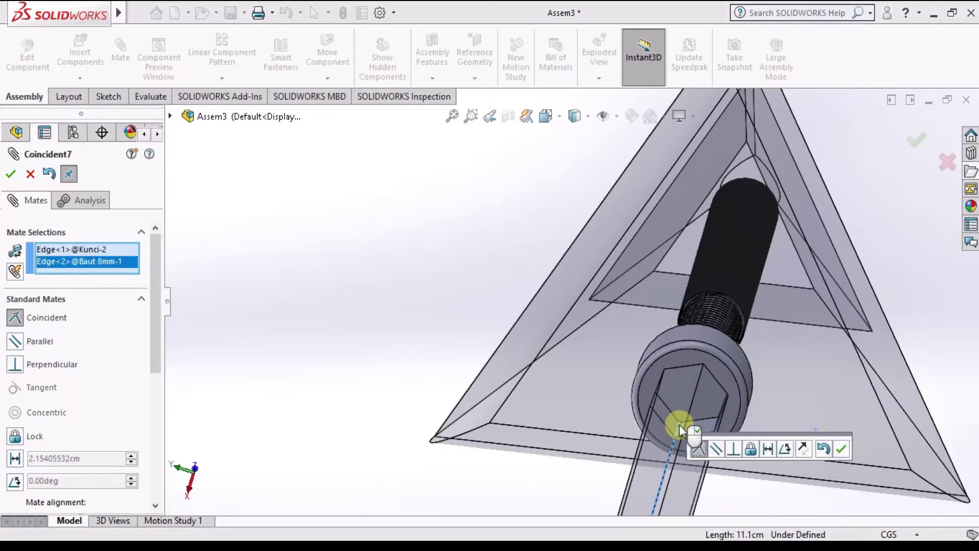
{"action": "left_click", "coordinate": [841, 450]}
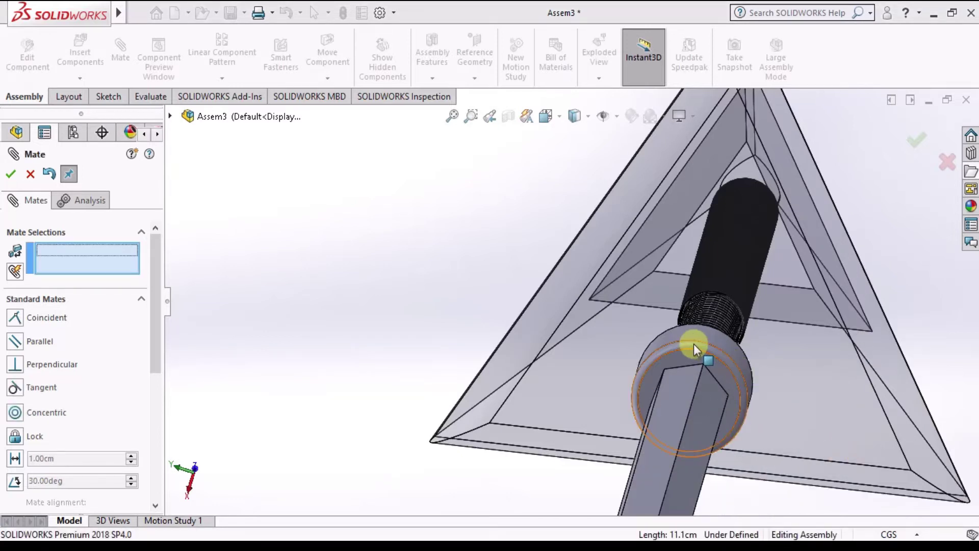
{"action": "scroll", "coordinate": [694, 344], "scroll_direction": "up", "scroll_amount": 3}
{"action": "mouse_move", "coordinate": [694, 344]}
{"action": "middle_mouse_down"}
{"action": "mouse_move", "coordinate": [633, 359]}
{"action": "mouse_move", "coordinate": [682, 262]}
{"action": "mouse_move", "coordinate": [689, 211]}
{"action": "mouse_move", "coordinate": [652, 243]}
{"action": "mouse_move", "coordinate": [660, 282]}
{"action": "middle_mouse_up"}
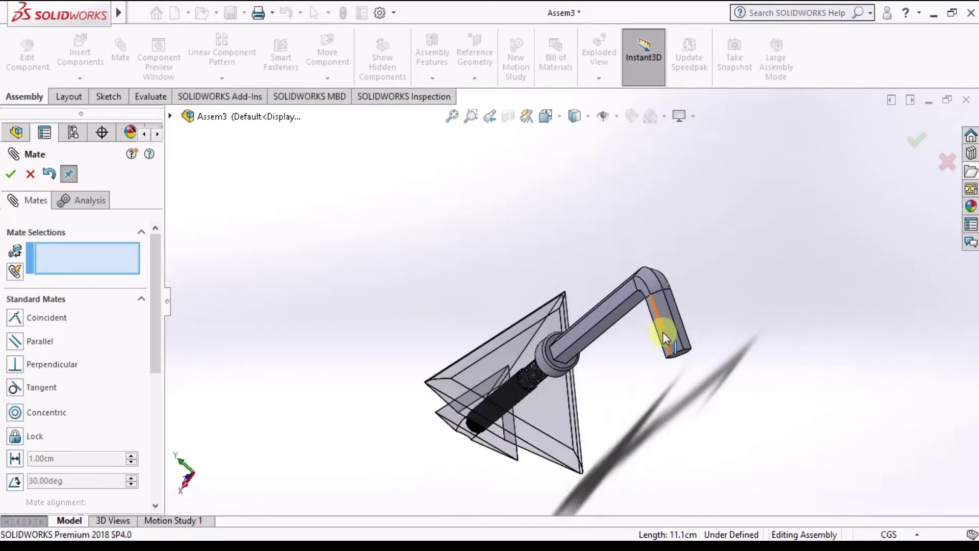
Drag the seated Kunci<2> key around the bolt axis from several angles to test the mates.
{"action": "left_click_drag", "start_coordinate": [670, 340], "coordinate": [589, 366]}
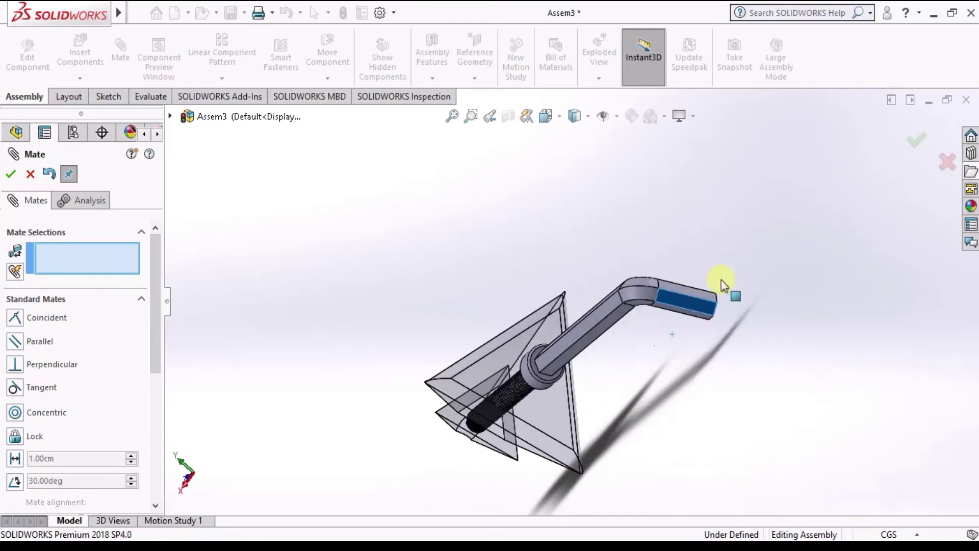
{"action": "middle_click_drag", "start_coordinate": [586, 335], "coordinate": [683, 298]}
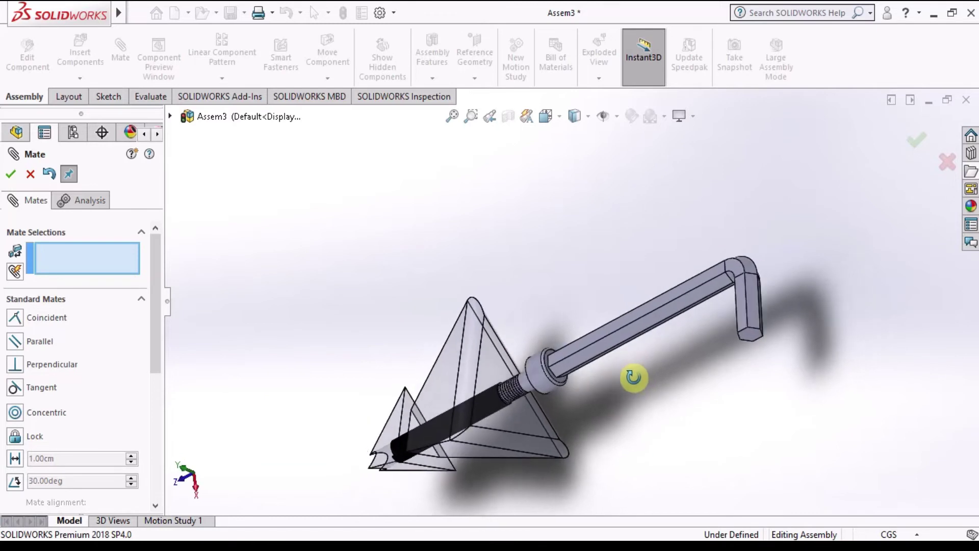
{"action": "scroll", "coordinate": [577, 345], "scroll_direction": "down", "scroll_amount": 3}
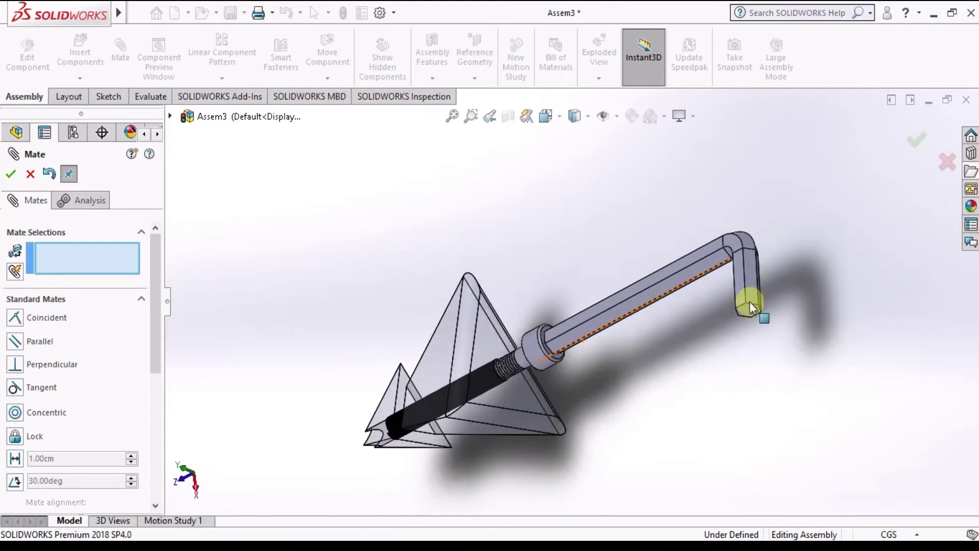
{"action": "mouse_move", "coordinate": [817, 220]}
{"action": "left_mouse_down"}
{"action": "mouse_move", "coordinate": [850, 223]}
{"action": "mouse_move", "coordinate": [821, 163]}
{"action": "mouse_move", "coordinate": [728, 233]}
{"action": "mouse_move", "coordinate": [852, 284]}
{"action": "mouse_move", "coordinate": [686, 233]}
{"action": "mouse_move", "coordinate": [745, 292]}
{"action": "mouse_move", "coordinate": [633, 206]}
{"action": "mouse_move", "coordinate": [689, 285]}
{"action": "mouse_move", "coordinate": [800, 268]}
{"action": "mouse_move", "coordinate": [761, 265]}
{"action": "mouse_move", "coordinate": [870, 234]}
{"action": "mouse_move", "coordinate": [816, 240]}
{"action": "left_mouse_up"}
{"action": "scroll", "coordinate": [816, 241], "scroll_direction": "down", "scroll_amount": 2}
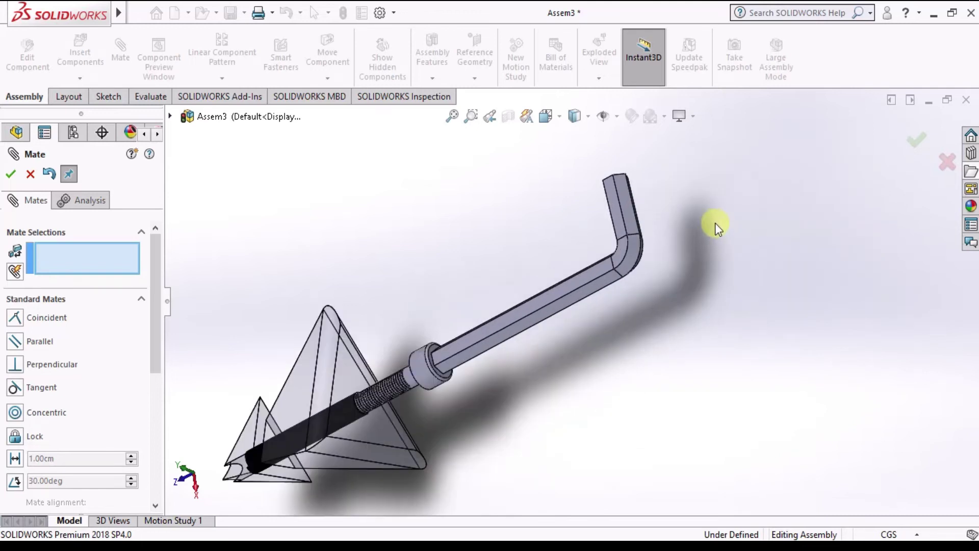
{"action": "mouse_move", "coordinate": [629, 206]}
{"action": "left_mouse_down"}
{"action": "mouse_move", "coordinate": [683, 222]}
{"action": "mouse_move", "coordinate": [561, 231]}
{"action": "mouse_move", "coordinate": [542, 333]}
{"action": "left_mouse_up"}
{"action": "mouse_move", "coordinate": [526, 378]}
{"action": "left_mouse_down"}
{"action": "mouse_move", "coordinate": [622, 349]}
{"action": "mouse_move", "coordinate": [572, 230]}
{"action": "mouse_move", "coordinate": [574, 367]}
{"action": "mouse_move", "coordinate": [577, 253]}
{"action": "mouse_move", "coordinate": [607, 302]}
{"action": "mouse_move", "coordinate": [577, 236]}
{"action": "mouse_move", "coordinate": [536, 361]}
{"action": "mouse_move", "coordinate": [682, 182]}
{"action": "mouse_move", "coordinate": [717, 320]}
{"action": "mouse_move", "coordinate": [646, 165]}
{"action": "mouse_move", "coordinate": [780, 236]}
{"action": "mouse_move", "coordinate": [612, 328]}
{"action": "mouse_move", "coordinate": [601, 258]}
{"action": "mouse_move", "coordinate": [715, 179]}
{"action": "mouse_move", "coordinate": [736, 255]}
{"action": "mouse_move", "coordinate": [656, 332]}
{"action": "mouse_move", "coordinate": [393, 284]}
{"action": "mouse_move", "coordinate": [547, 317]}
{"action": "left_mouse_up"}
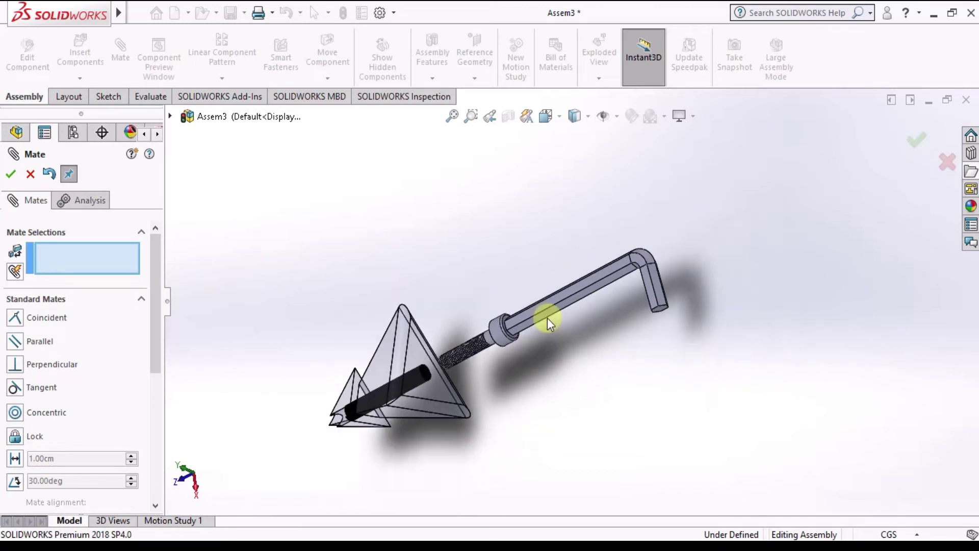
Finish adding mates and turn the hex key around the bolt.
{"action": "left_click", "coordinate": [13, 174]}
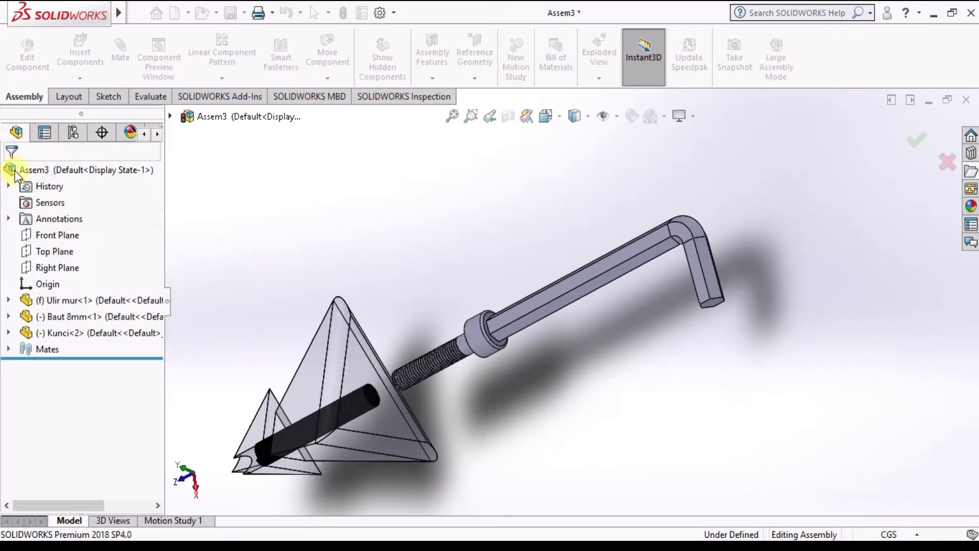
{"action": "mouse_move", "coordinate": [415, 308]}
{"action": "left_mouse_down"}
{"action": "mouse_move", "coordinate": [623, 329]}
{"action": "mouse_move", "coordinate": [528, 307]}
{"action": "left_mouse_up"}
{"action": "mouse_move", "coordinate": [410, 237]}
{"action": "middle_mouse_down"}
{"action": "mouse_move", "coordinate": [498, 280]}
{"action": "mouse_move", "coordinate": [415, 389]}
{"action": "mouse_move", "coordinate": [473, 390]}
{"action": "middle_mouse_up"}
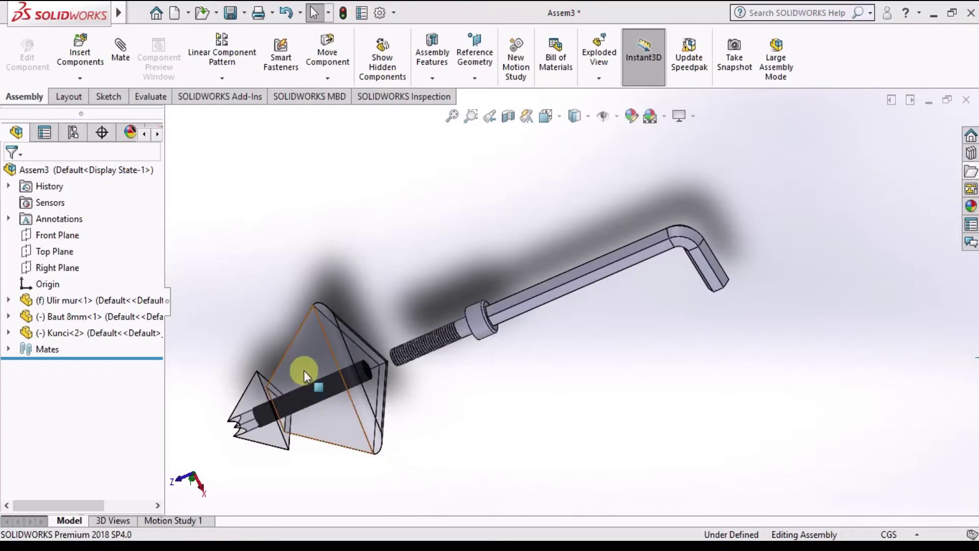
Make the Ulir mur<1> wall anchor opaque again with Change Transparency.
{"action": "left_click", "coordinate": [304, 370]}
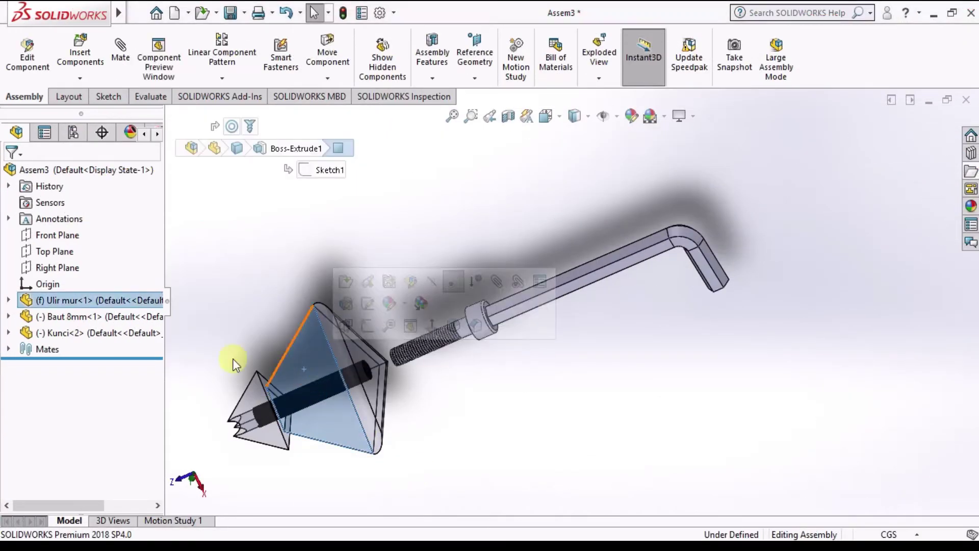
{"action": "left_click", "coordinate": [27, 304]}
{"action": "left_click", "coordinate": [148, 261]}
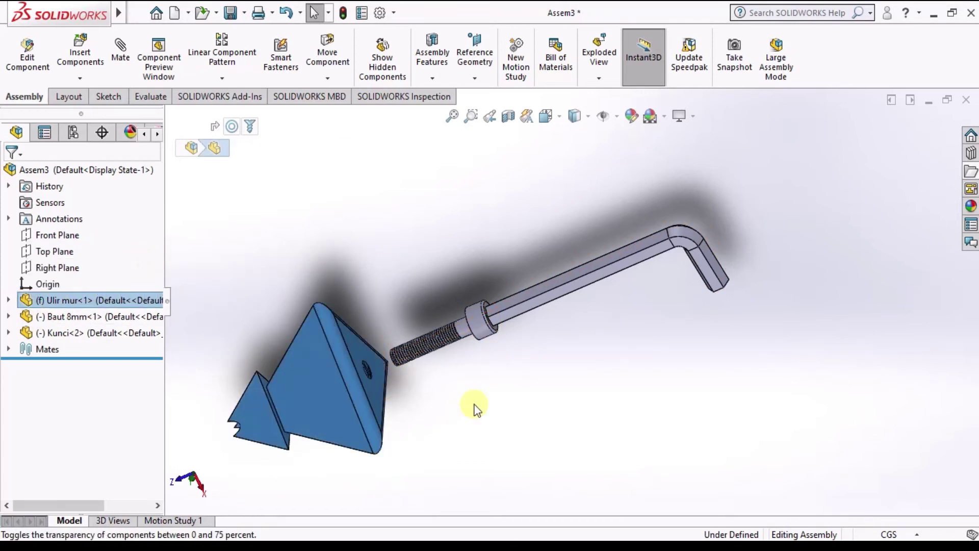
{"action": "left_click", "coordinate": [503, 422]}
Swing the Kunci<2> key around the bolt axis, backing the bolt out of the anchor.
{"action": "mouse_move", "coordinate": [696, 302]}
{"action": "middle_mouse_down", "text": "ctrl"}
{"action": "mouse_move", "coordinate": [618, 295]}
{"action": "mouse_move", "coordinate": [630, 306]}
{"action": "mouse_move", "coordinate": [605, 292]}
{"action": "middle_mouse_up", "text": "ctrl"}
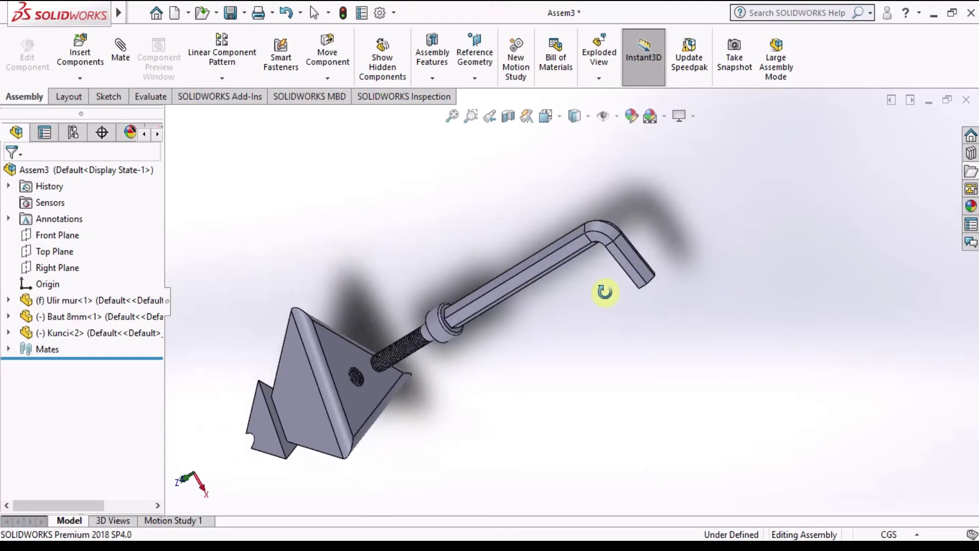
{"action": "left_click", "coordinate": [638, 266]}
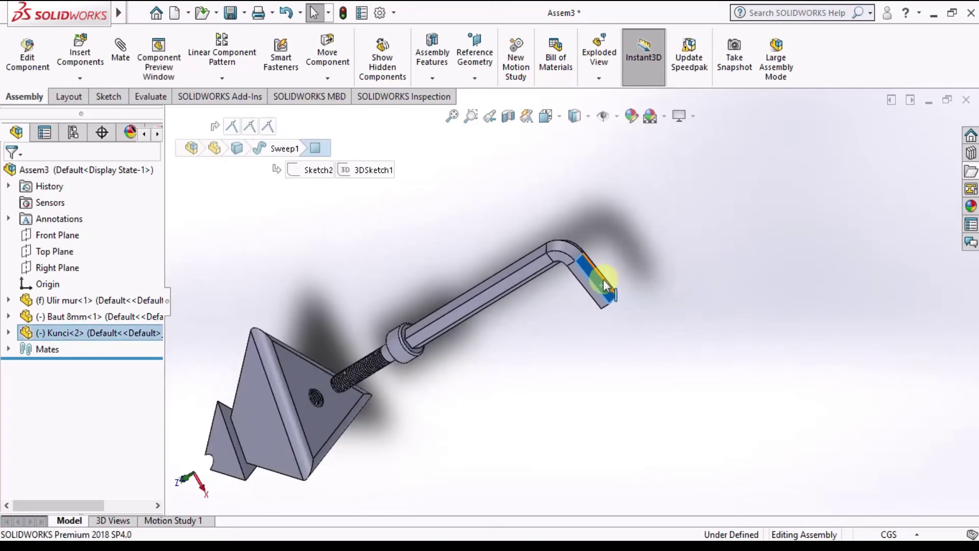
{"action": "mouse_move", "coordinate": [602, 283]}
{"action": "left_mouse_down"}
{"action": "mouse_move", "coordinate": [535, 311]}
{"action": "mouse_move", "coordinate": [562, 203]}
{"action": "mouse_move", "coordinate": [512, 304]}
{"action": "mouse_move", "coordinate": [540, 328]}
{"action": "mouse_move", "coordinate": [584, 258]}
{"action": "mouse_move", "coordinate": [563, 216]}
{"action": "mouse_move", "coordinate": [413, 262]}
{"action": "mouse_move", "coordinate": [544, 297]}
{"action": "mouse_move", "coordinate": [406, 268]}
{"action": "mouse_move", "coordinate": [507, 350]}
{"action": "mouse_move", "coordinate": [501, 238]}
{"action": "mouse_move", "coordinate": [434, 312]}
{"action": "mouse_move", "coordinate": [535, 332]}
{"action": "mouse_move", "coordinate": [431, 256]}
{"action": "mouse_move", "coordinate": [611, 298]}
{"action": "mouse_move", "coordinate": [503, 411]}
{"action": "mouse_move", "coordinate": [541, 364]}
{"action": "mouse_move", "coordinate": [536, 341]}
{"action": "mouse_move", "coordinate": [584, 230]}
{"action": "mouse_move", "coordinate": [469, 302]}
{"action": "mouse_move", "coordinate": [593, 283]}
{"action": "mouse_move", "coordinate": [494, 209]}
{"action": "mouse_move", "coordinate": [437, 400]}
{"action": "mouse_move", "coordinate": [634, 219]}
{"action": "mouse_move", "coordinate": [499, 437]}
{"action": "mouse_move", "coordinate": [555, 352]}
{"action": "mouse_move", "coordinate": [619, 206]}
{"action": "mouse_move", "coordinate": [572, 364]}
{"action": "mouse_move", "coordinate": [531, 179]}
{"action": "mouse_move", "coordinate": [663, 280]}
{"action": "mouse_move", "coordinate": [567, 369]}
{"action": "mouse_move", "coordinate": [650, 221]}
{"action": "mouse_move", "coordinate": [479, 359]}
{"action": "mouse_move", "coordinate": [659, 286]}
{"action": "mouse_move", "coordinate": [480, 267]}
{"action": "mouse_move", "coordinate": [633, 255]}
{"action": "mouse_move", "coordinate": [587, 196]}
{"action": "mouse_move", "coordinate": [577, 362]}
{"action": "mouse_move", "coordinate": [608, 249]}
{"action": "left_mouse_up"}
Leave the key at its new angle and inspect the Screw1 mate between anchor and bolt.
{"action": "left_click", "coordinate": [537, 341]}
{"action": "mouse_move", "coordinate": [532, 368]}
{"action": "middle_mouse_down"}
{"action": "mouse_move", "coordinate": [531, 310]}
{"action": "mouse_move", "coordinate": [485, 280]}
{"action": "mouse_move", "coordinate": [466, 284]}
{"action": "mouse_move", "coordinate": [507, 327]}
{"action": "mouse_move", "coordinate": [582, 288]}
{"action": "mouse_move", "coordinate": [360, 372]}
{"action": "middle_mouse_up"}
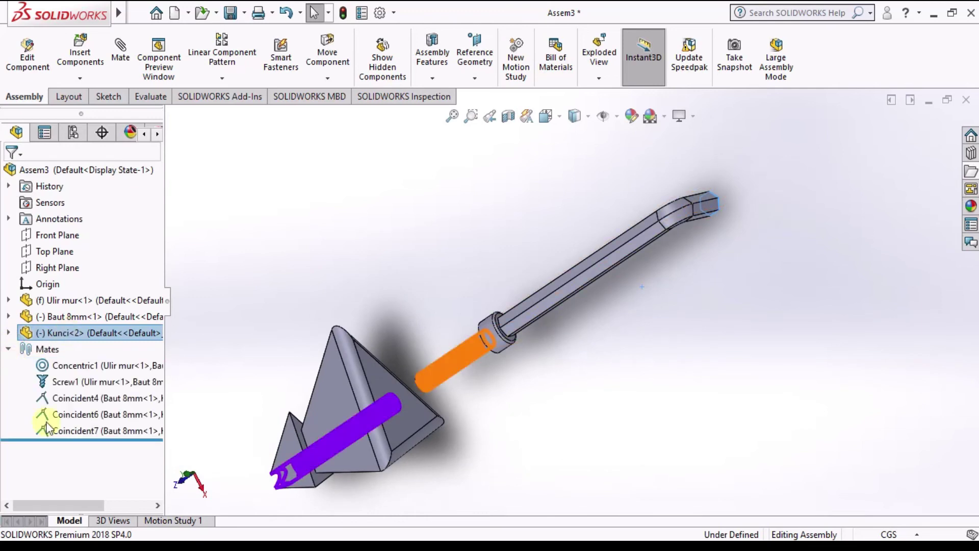
{"action": "left_click", "coordinate": [60, 386]}
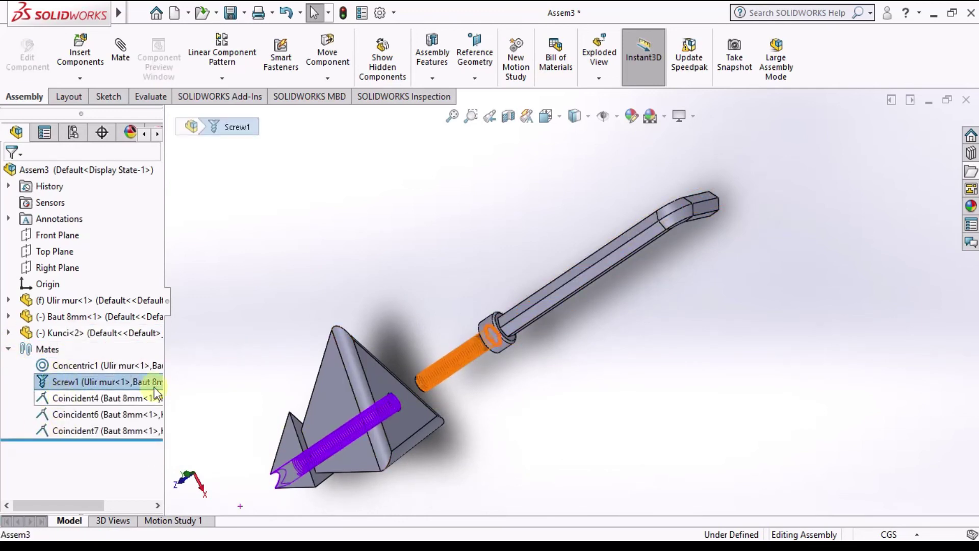
{"action": "left_click", "coordinate": [577, 405]}
{"action": "mouse_move", "coordinate": [577, 404]}
{"action": "middle_mouse_down"}
{"action": "mouse_move", "coordinate": [609, 313]}
{"action": "mouse_move", "coordinate": [559, 286]}
{"action": "mouse_move", "coordinate": [573, 328]}
{"action": "mouse_move", "coordinate": [606, 287]}
{"action": "mouse_move", "coordinate": [638, 295]}
{"action": "mouse_move", "coordinate": [560, 162]}
{"action": "middle_mouse_up"}
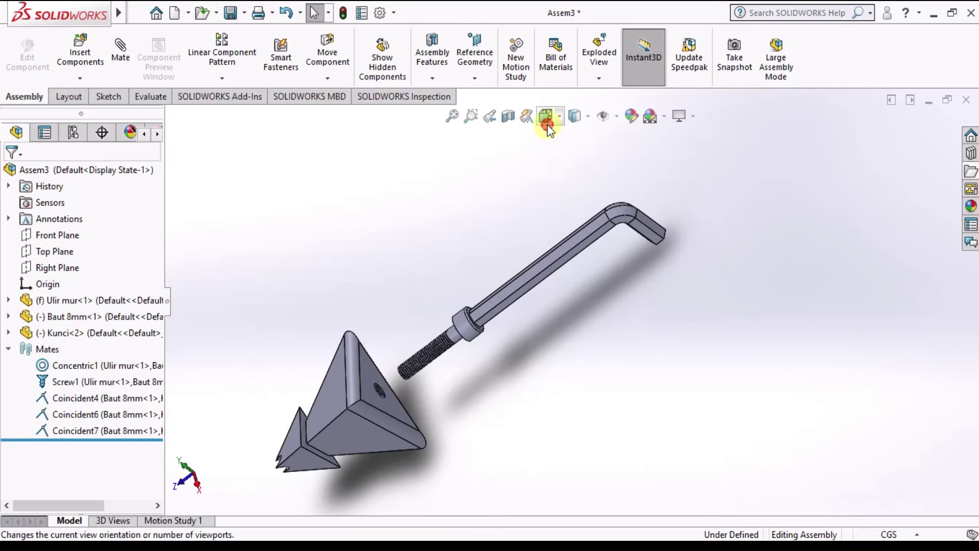
Snap to a standard view and start turning the hex key back and forth to drive the bolt.
{"action": "left_click", "coordinate": [546, 117]}
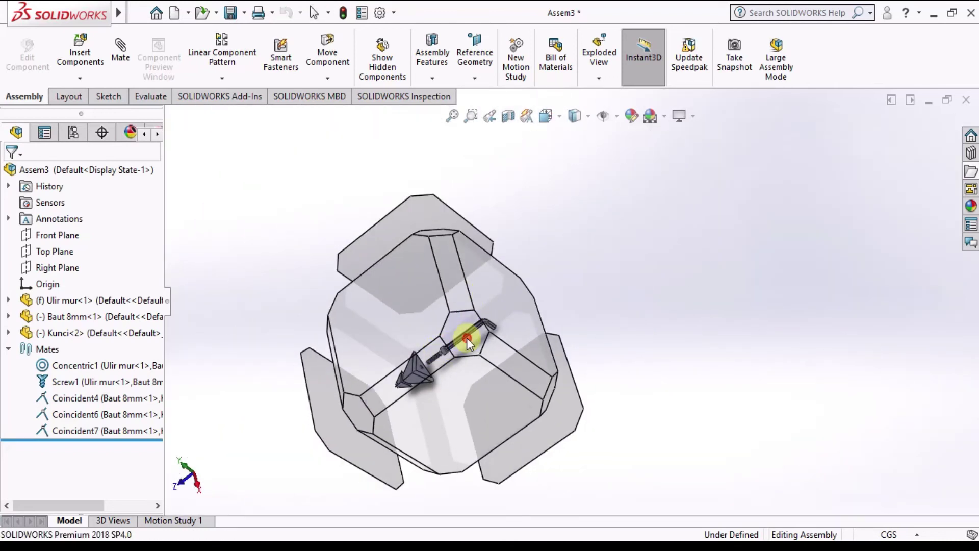
{"action": "left_click", "coordinate": [466, 338]}
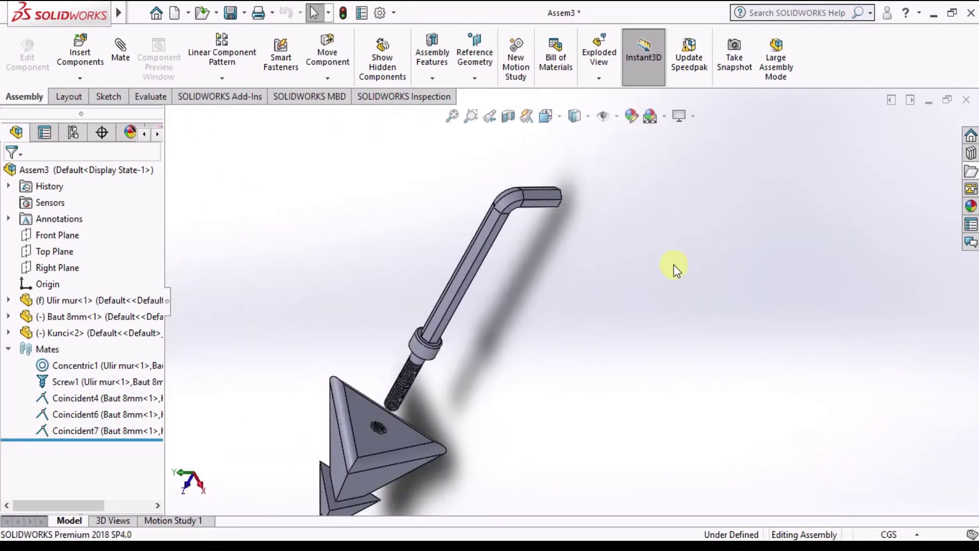
{"action": "middle_click_drag", "start_coordinate": [675, 265], "coordinate": [625, 345]}
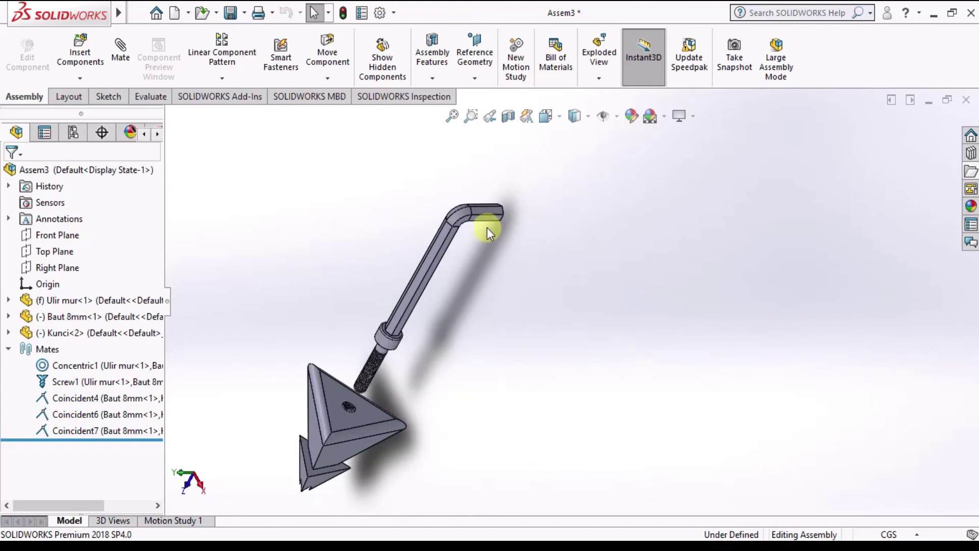
{"action": "left_click_drag", "start_coordinate": [419, 150], "coordinate": [459, 277]}
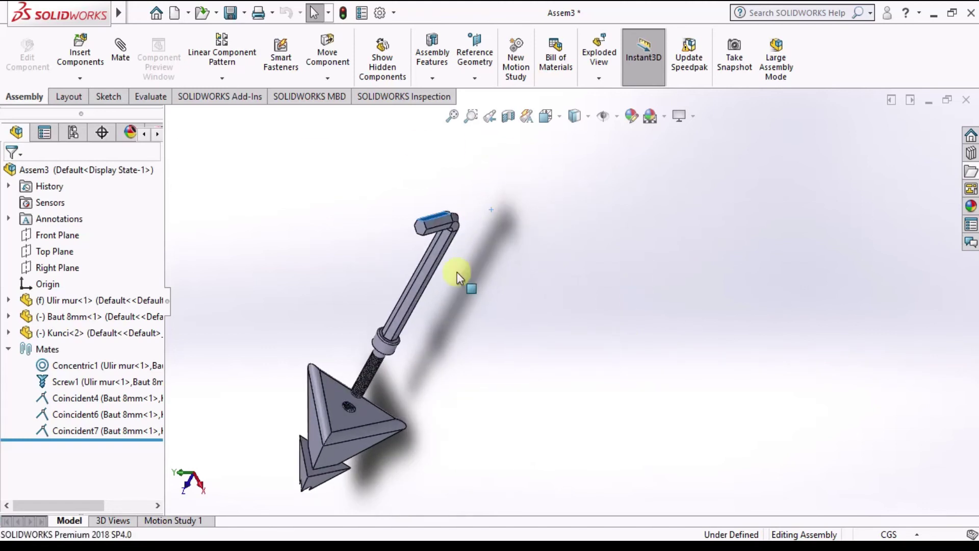
{"action": "left_click_drag", "start_coordinate": [448, 244], "coordinate": [334, 254]}
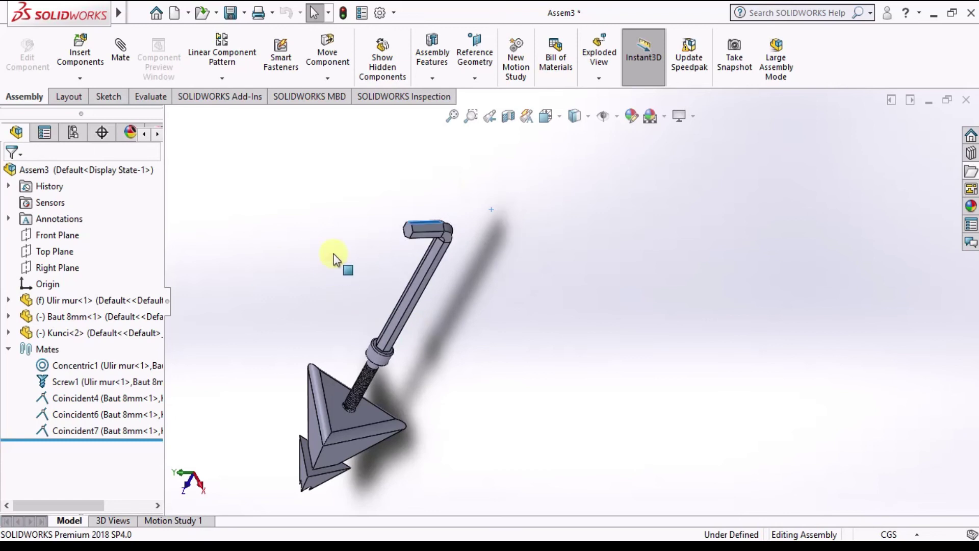
{"action": "left_click_drag", "start_coordinate": [500, 303], "coordinate": [367, 221]}
{"action": "mouse_move", "coordinate": [530, 268]}
{"action": "left_mouse_down"}
{"action": "mouse_move", "coordinate": [316, 258]}
{"action": "mouse_move", "coordinate": [514, 306]}
{"action": "mouse_move", "coordinate": [367, 200]}
{"action": "left_mouse_up"}
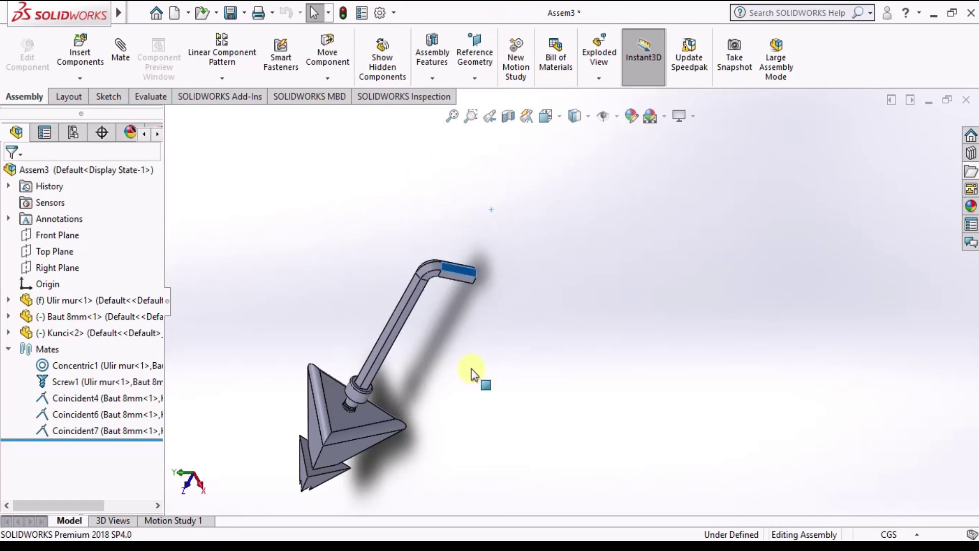
{"action": "left_click_drag", "start_coordinate": [472, 375], "coordinate": [389, 200]}
Keep swinging the key around the bolt until its arm stands upright and the bolt clears the anchor.
{"action": "left_click_drag", "start_coordinate": [433, 252], "coordinate": [395, 260]}
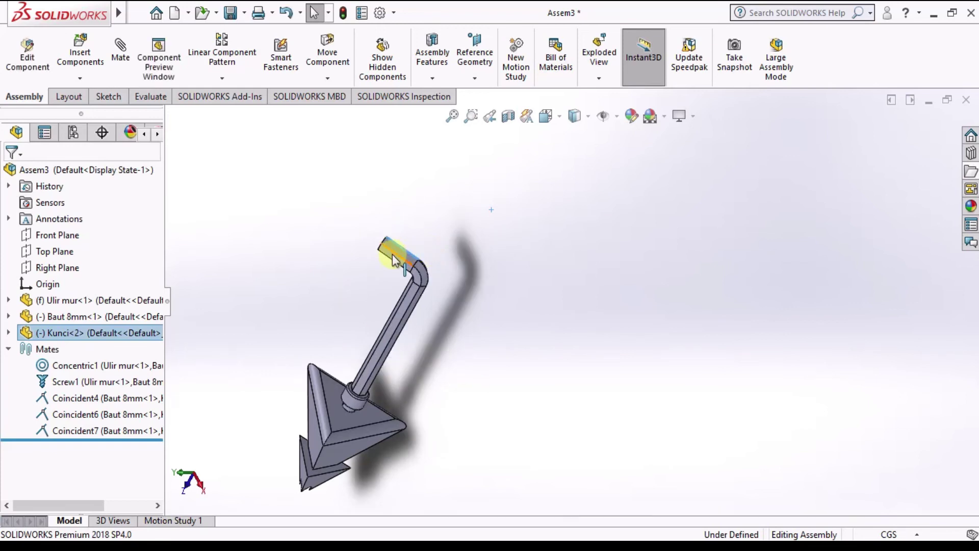
{"action": "mouse_move", "coordinate": [525, 258]}
{"action": "left_mouse_down"}
{"action": "mouse_move", "coordinate": [344, 300]}
{"action": "mouse_move", "coordinate": [559, 282]}
{"action": "left_mouse_up"}
{"action": "left_click_drag", "start_coordinate": [374, 250], "coordinate": [563, 304]}
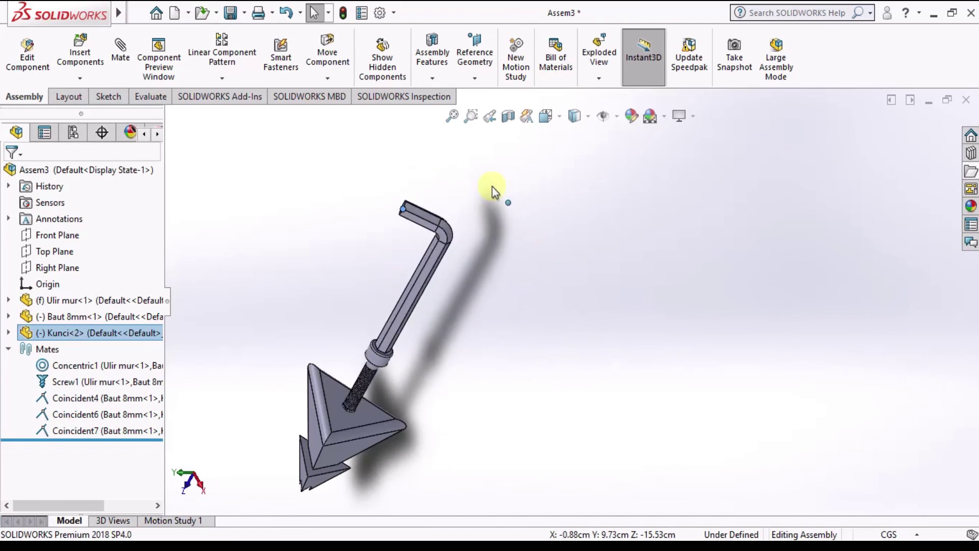
{"action": "left_click_drag", "start_coordinate": [492, 187], "coordinate": [521, 375]}
{"action": "left_click_drag", "start_coordinate": [484, 174], "coordinate": [493, 380]}
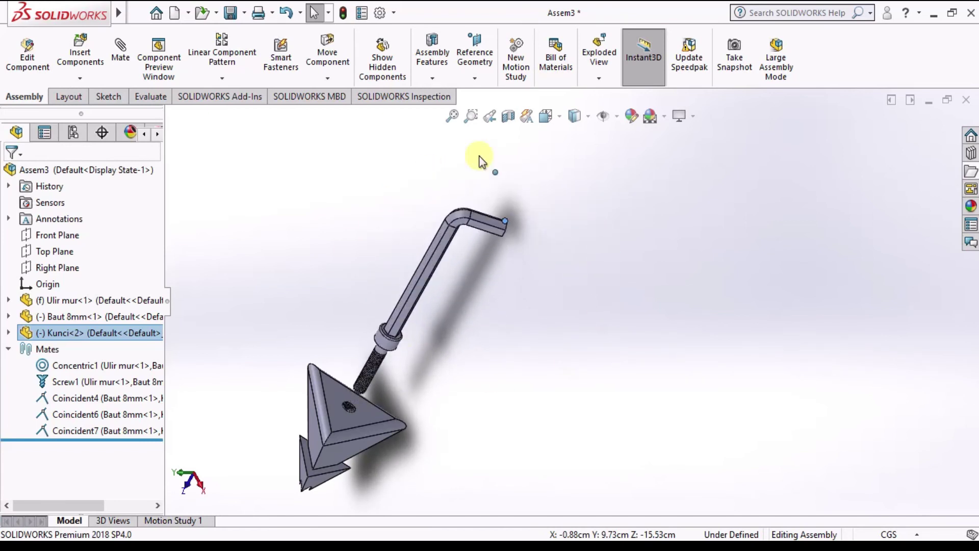
{"action": "left_click_drag", "start_coordinate": [479, 160], "coordinate": [522, 371]}
{"action": "left_click_drag", "start_coordinate": [503, 160], "coordinate": [625, 277]}
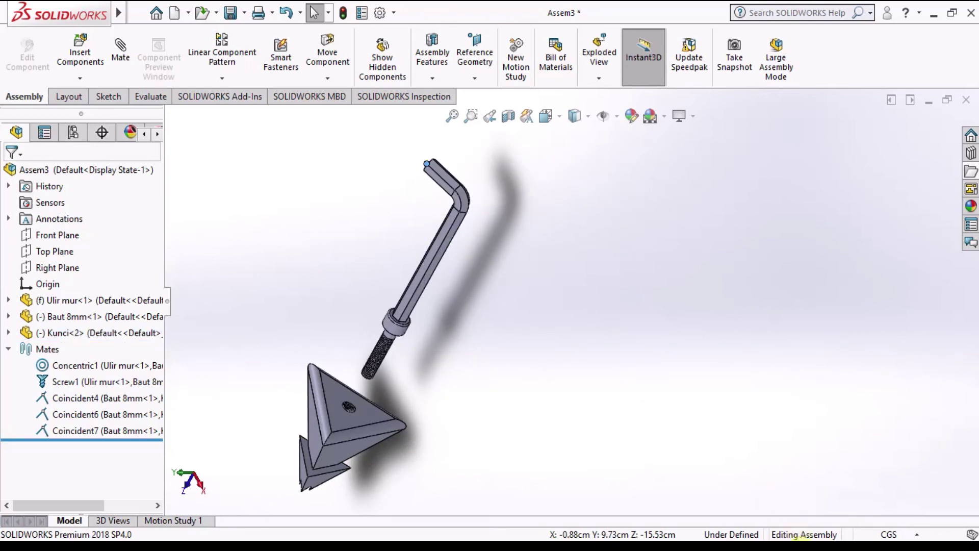
{"action": "left_click", "coordinate": [801, 535]}
{"action": "right_click", "coordinate": [799, 528]}
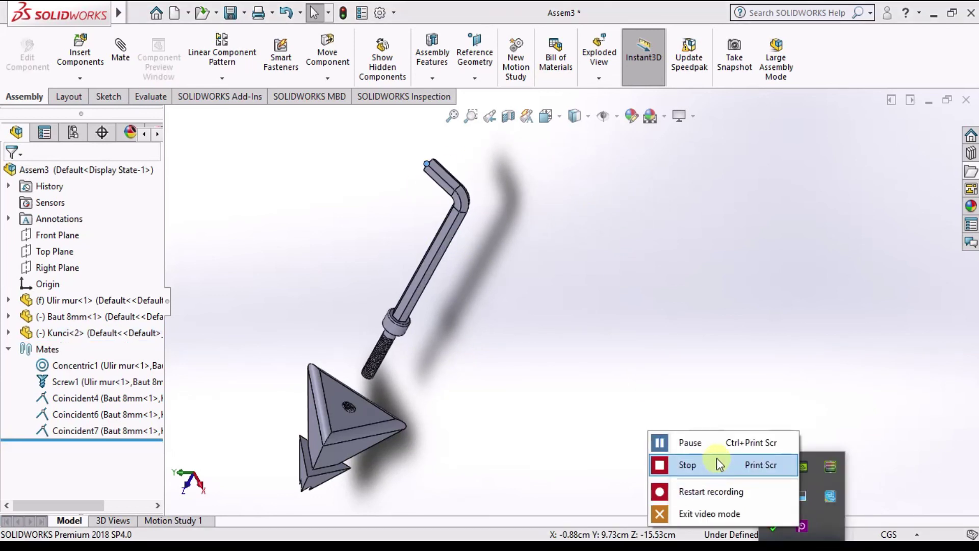
{"action": "left_click", "coordinate": [799, 403]}
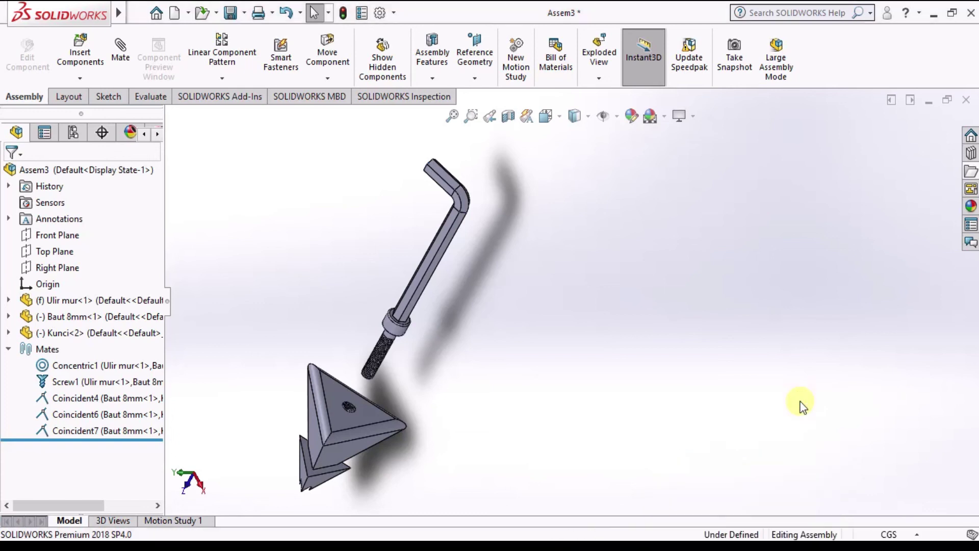